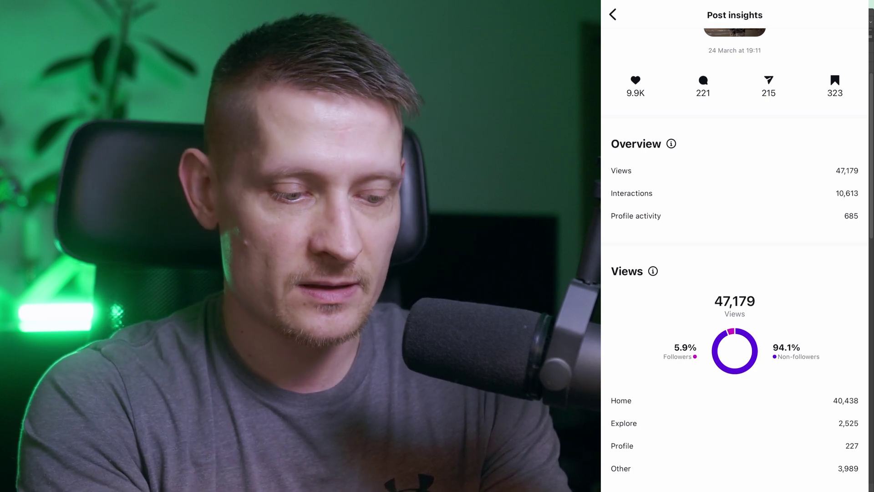
Step: Delete all hidden layers from the document through the Layers panel menu, confirming the deletion
scroll(734, 255, "down", 10)
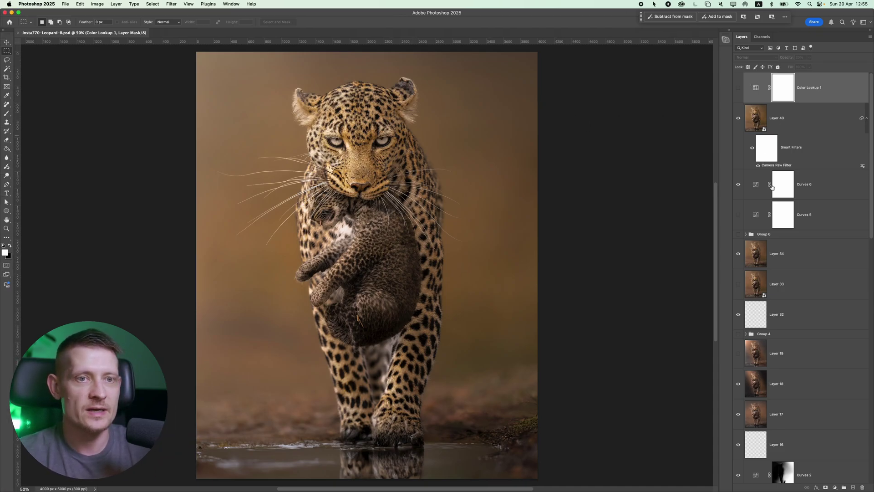
scroll(774, 192, "down", 15)
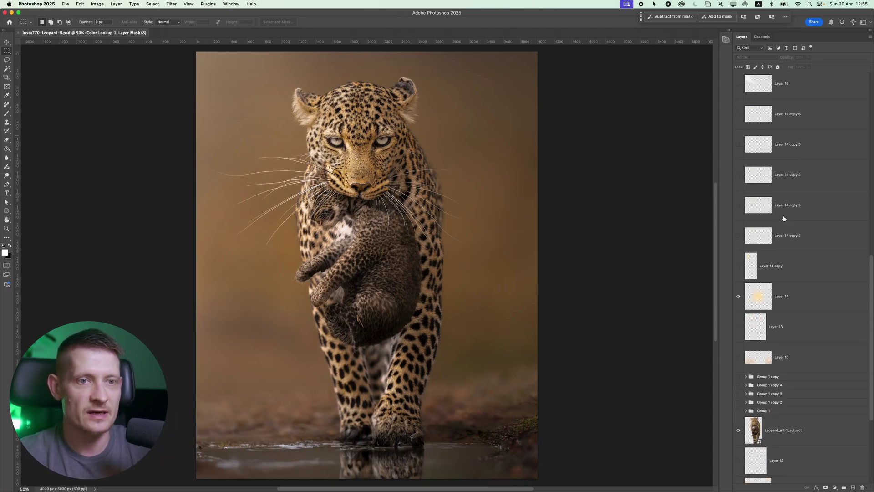
scroll(790, 237, "down", 2)
scroll(796, 290, "up", 17)
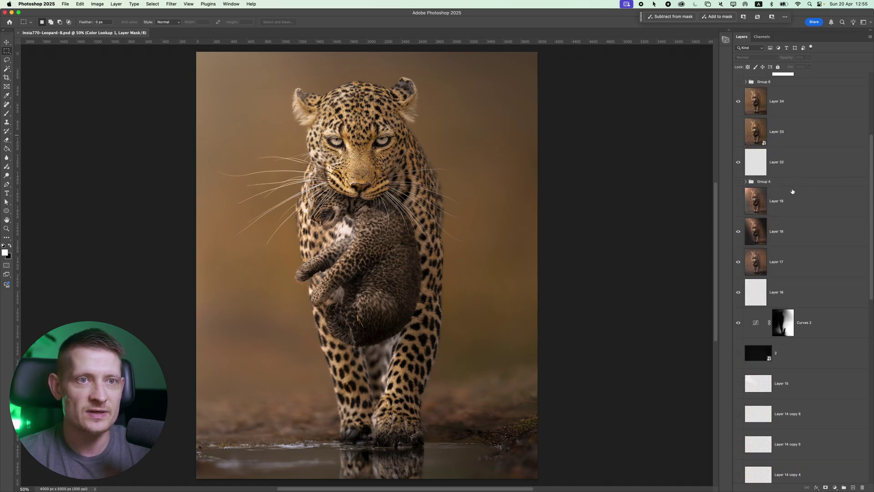
scroll(791, 214, "down", 10)
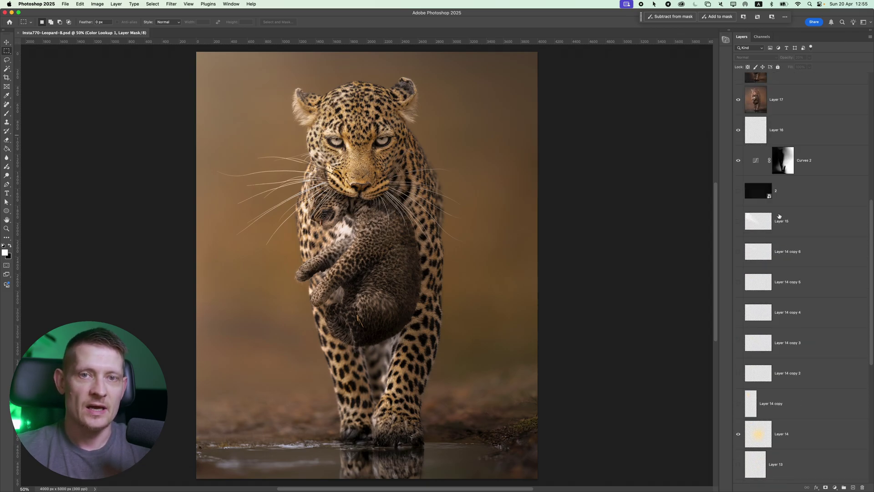
mouse_move(779, 216)
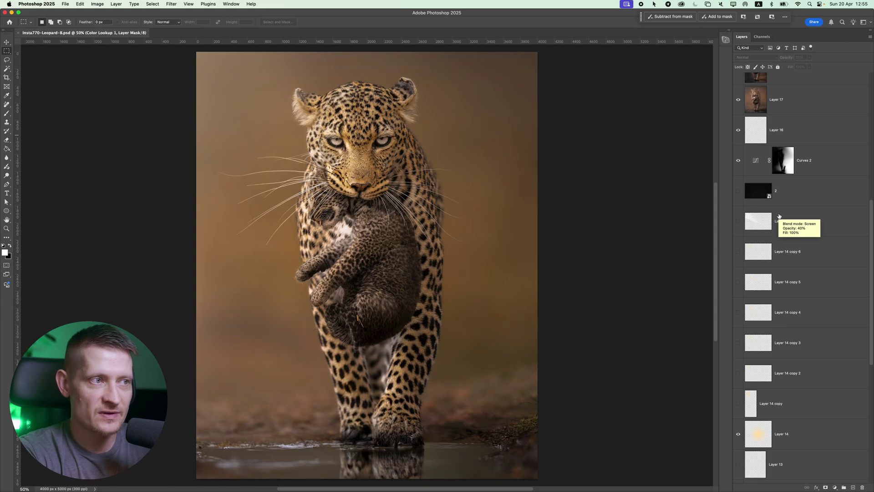
scroll(778, 233, "down", 1)
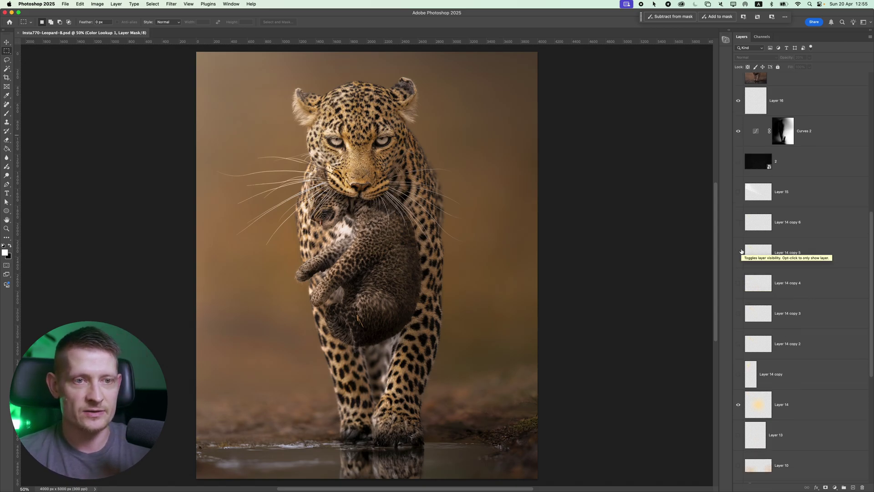
scroll(751, 305, "down", 5)
scroll(751, 306, "down", 1)
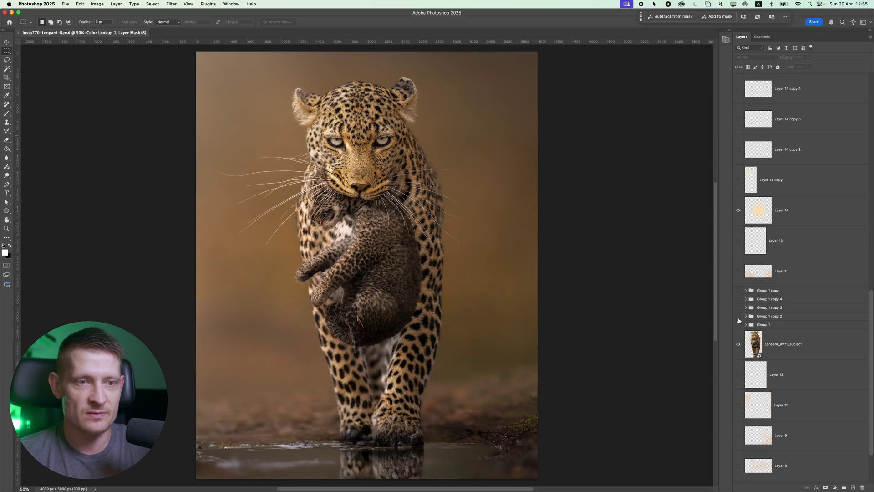
left_click(869, 37)
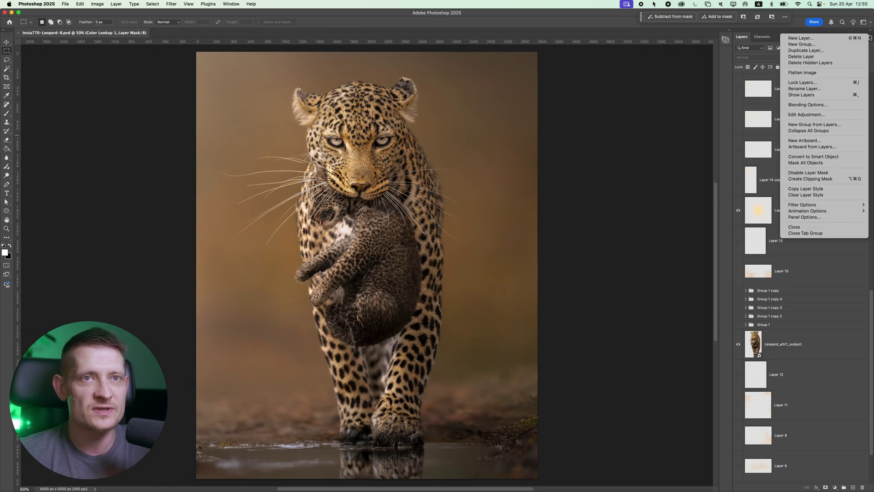
left_click(821, 63)
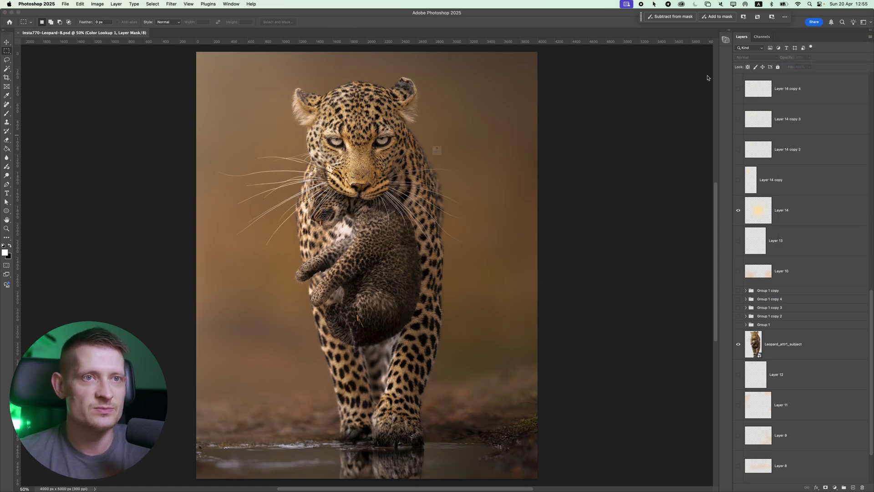
left_click(437, 159)
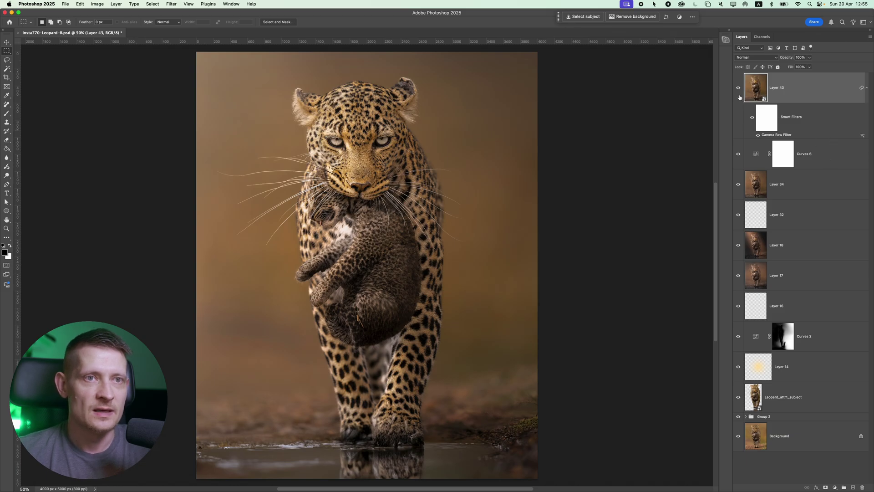
Step: Hide Group 2, then expand it and hide Layer 6, puddle of water and Layer 2
left_click(740, 415)
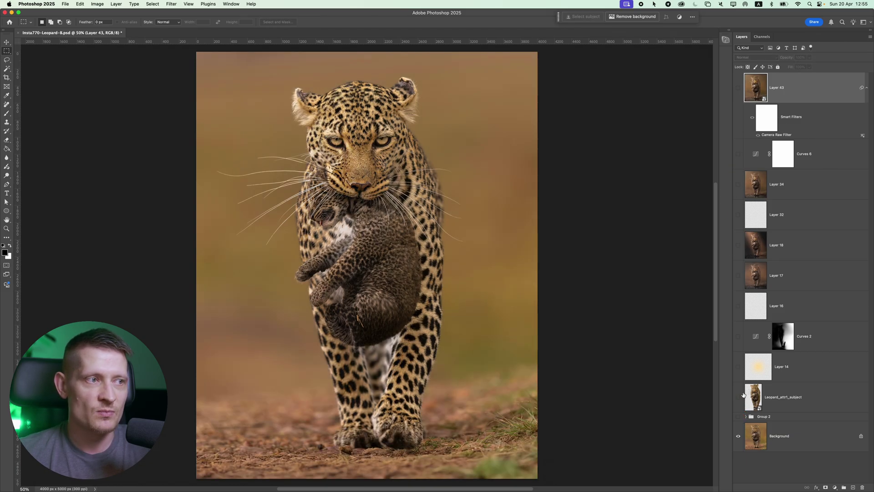
scroll(486, 226, "down", 1)
scroll(461, 211, "up", 1)
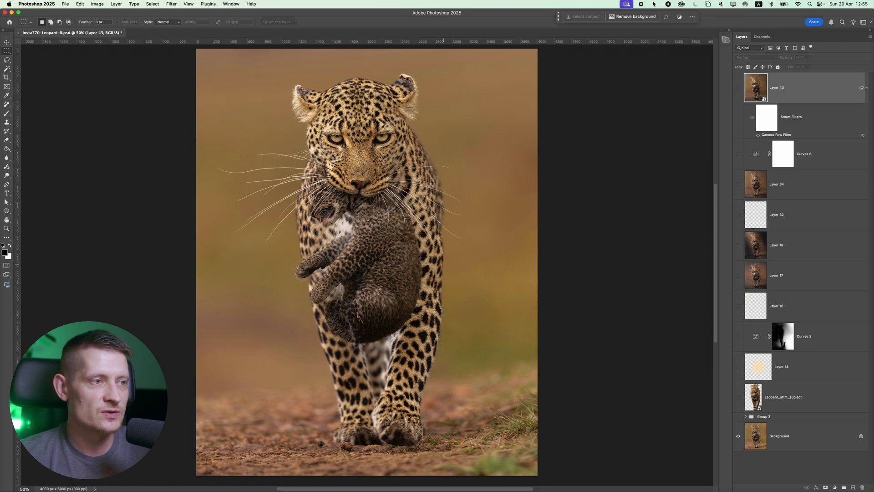
left_click(747, 417)
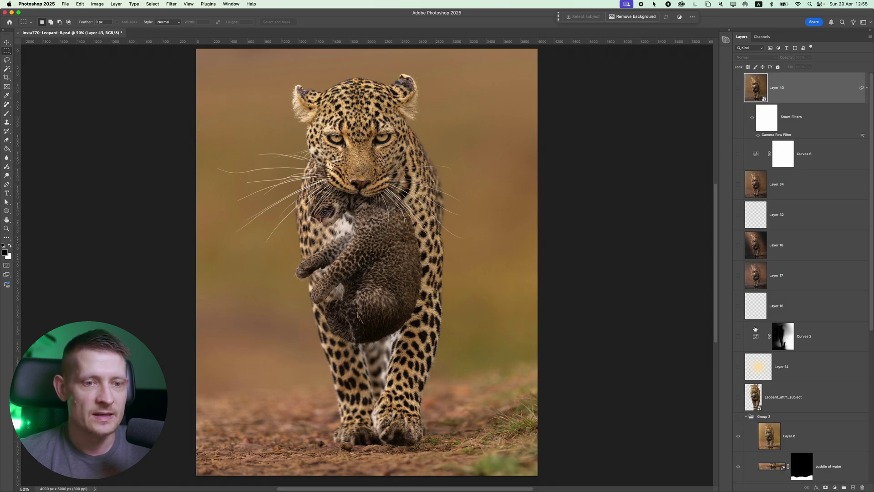
scroll(755, 329, "down", 5)
left_click_drag(738, 241, 740, 283)
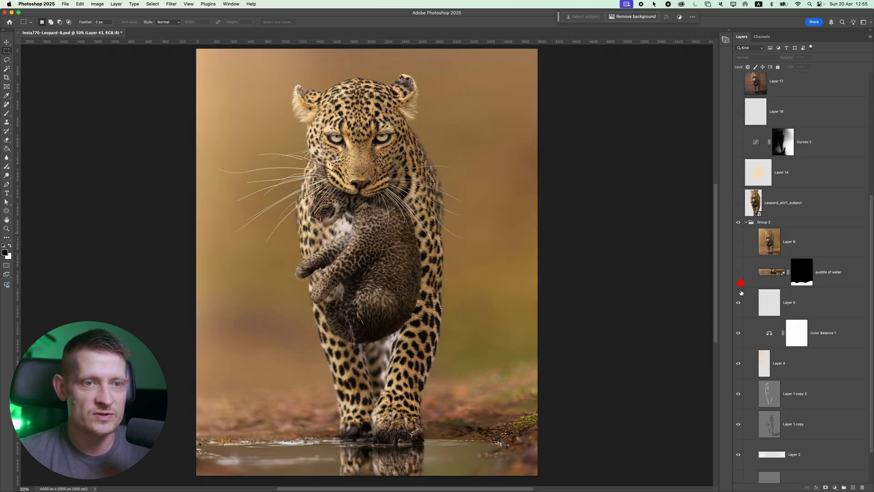
left_click(739, 450)
scroll(746, 431, "down", 1)
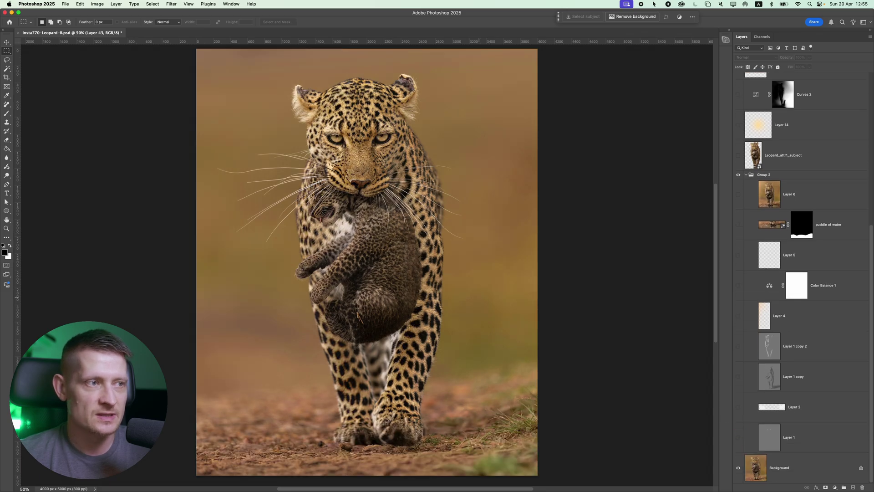
scroll(357, 157, "up", 3)
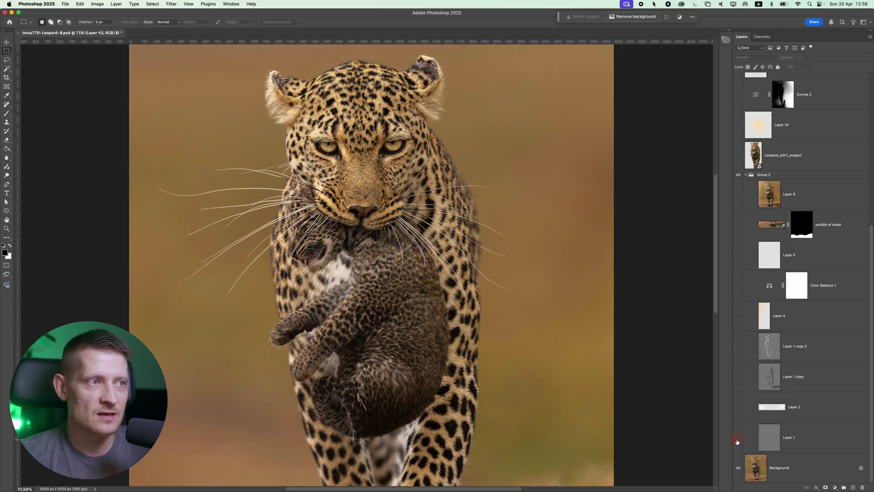
Step: Select Layer 1, the Overlay dodge layer, and switch to the Dodge Tool
left_click(798, 440)
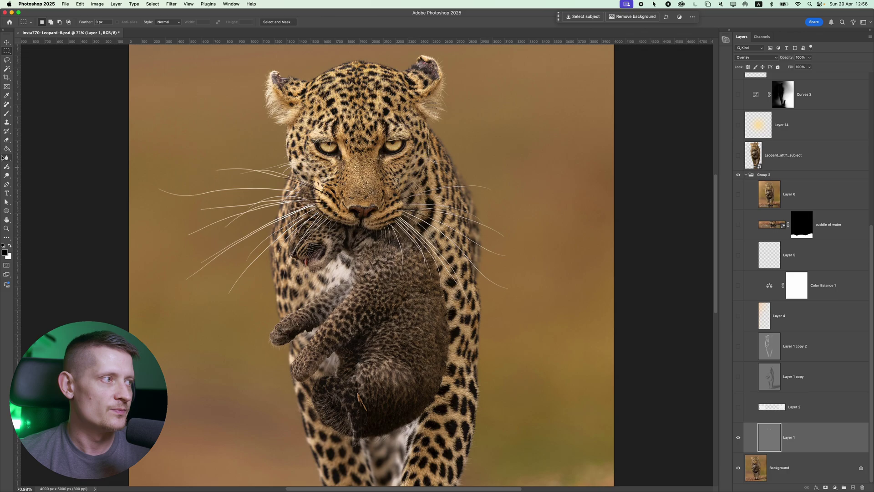
left_click(6, 177)
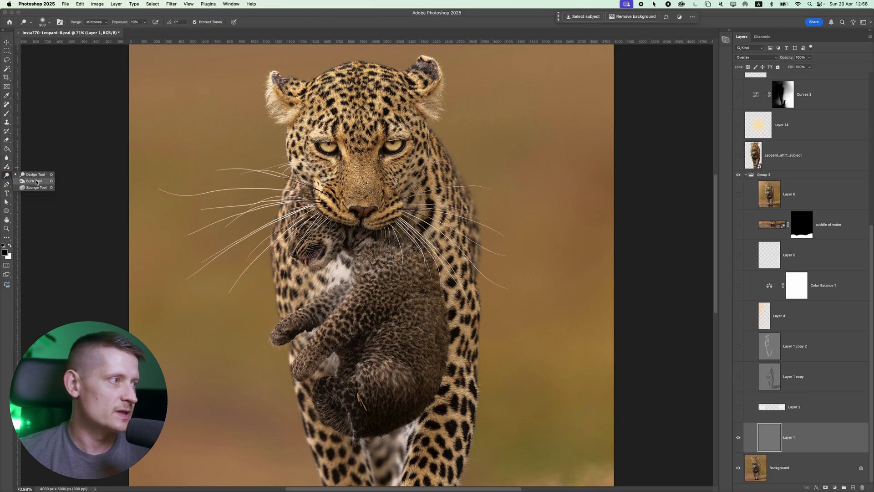
left_click(171, 5)
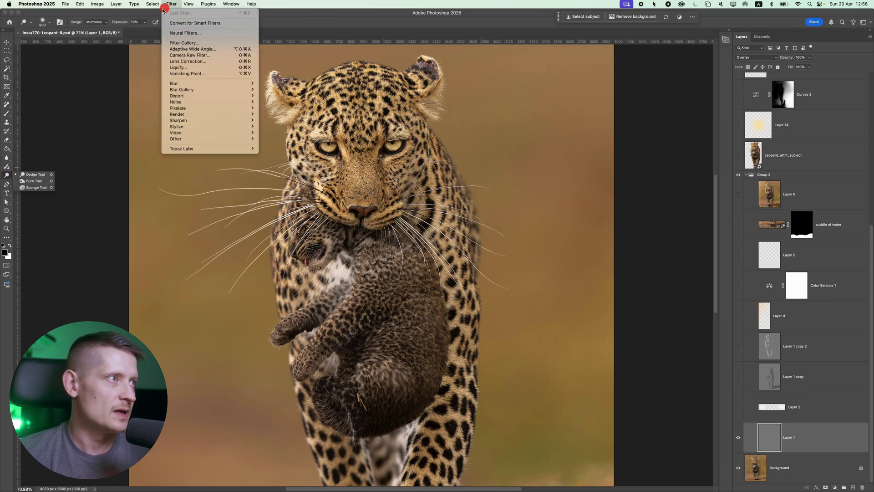
left_click(97, 28)
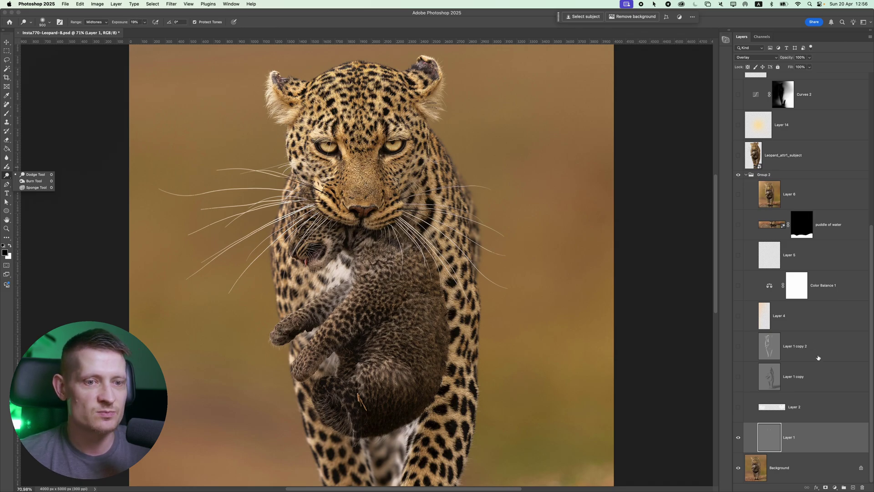
Step: Compare the leopard's eyes with Layer 1 hidden and shown, leaving it visible
left_click(739, 437)
left_click(739, 437)
left_click(739, 438)
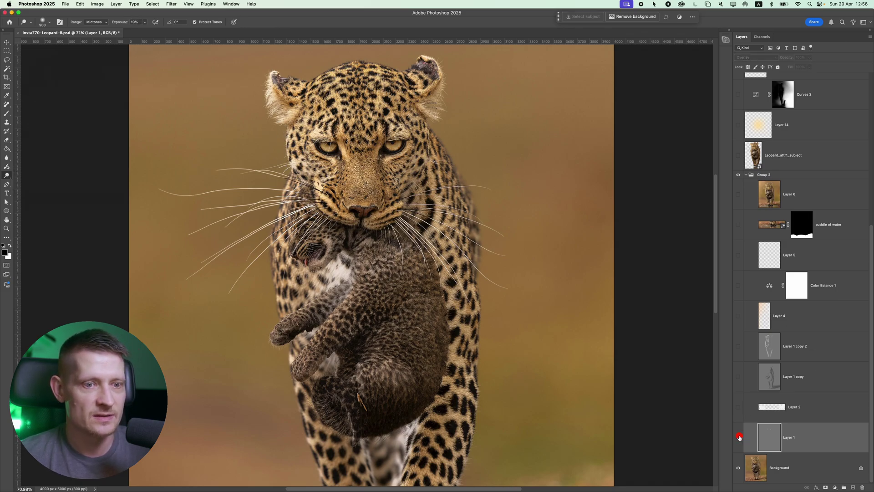
left_click(738, 437)
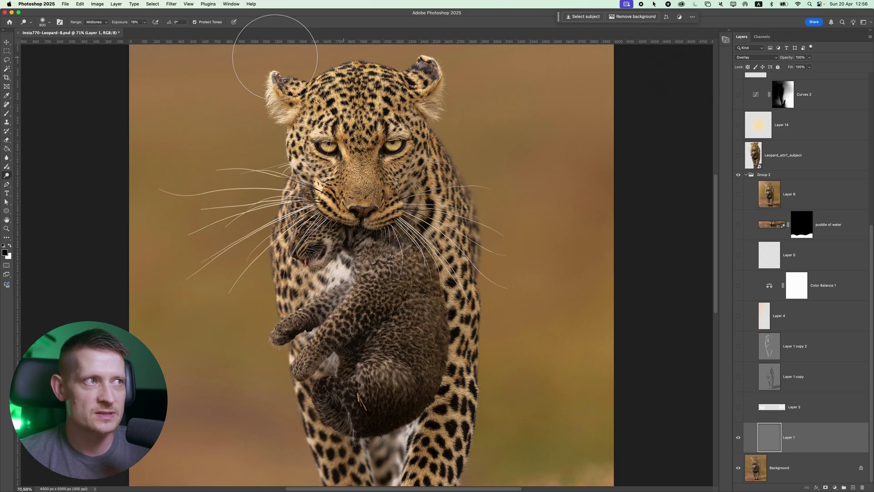
Step: View Layer 1 in Normal blending, return it to Overlay, and show Layer 2
left_click(768, 58)
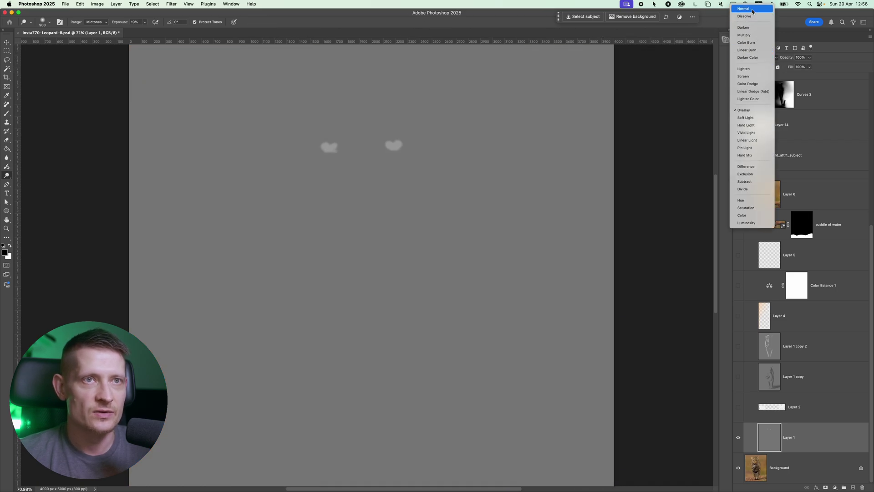
left_click(752, 10)
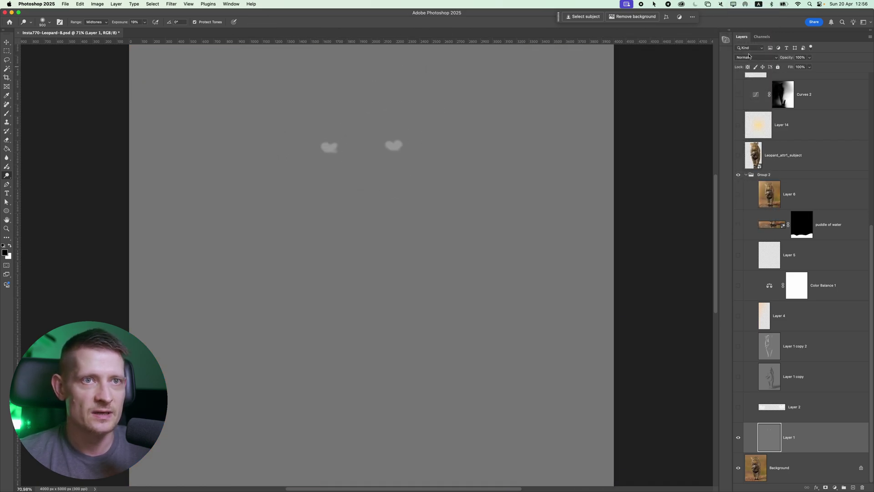
left_click(752, 57)
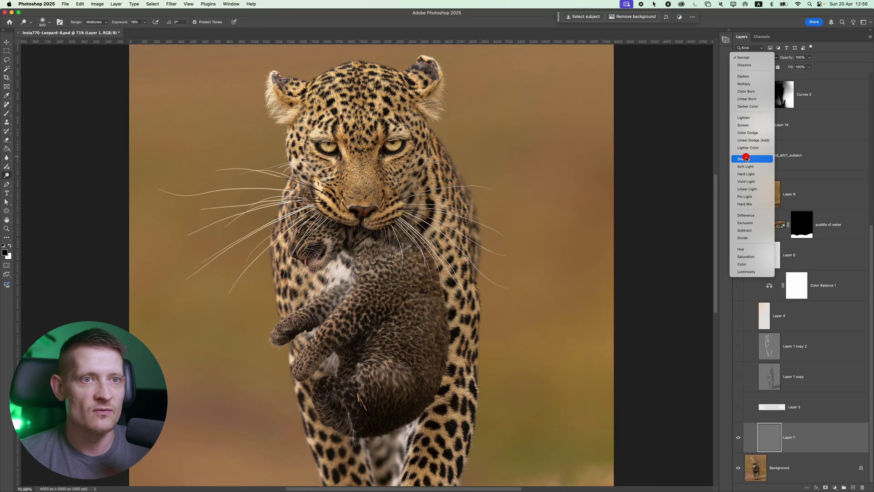
left_click(751, 156)
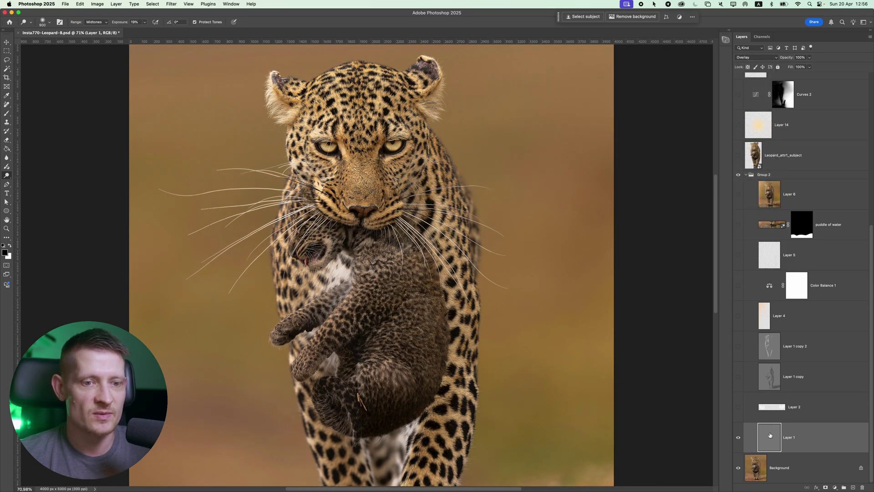
left_click(739, 436)
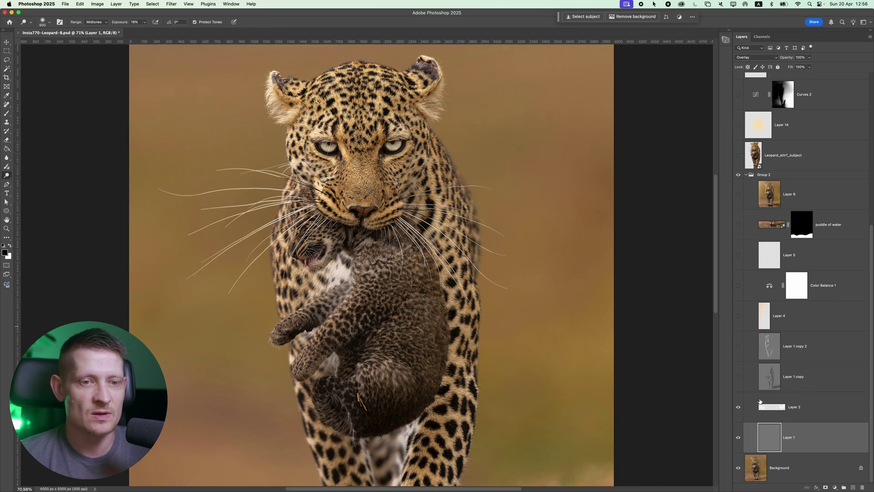
Step: Show and select Layer 2, try Normal blending, then return it to Color at 48%
left_click(739, 407)
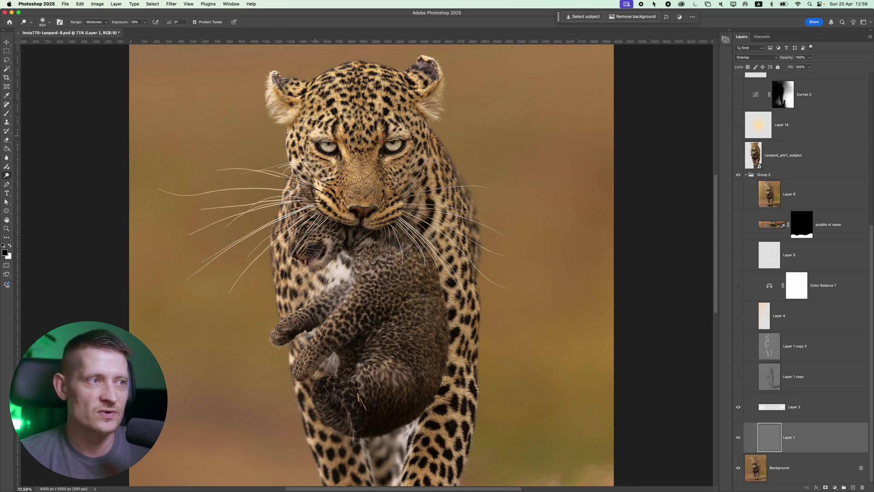
left_click(810, 391)
left_click(750, 412)
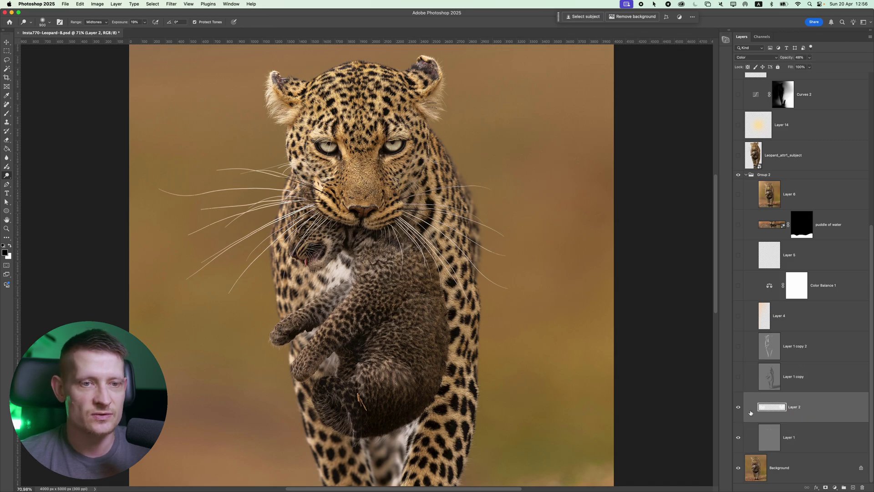
left_click(755, 58)
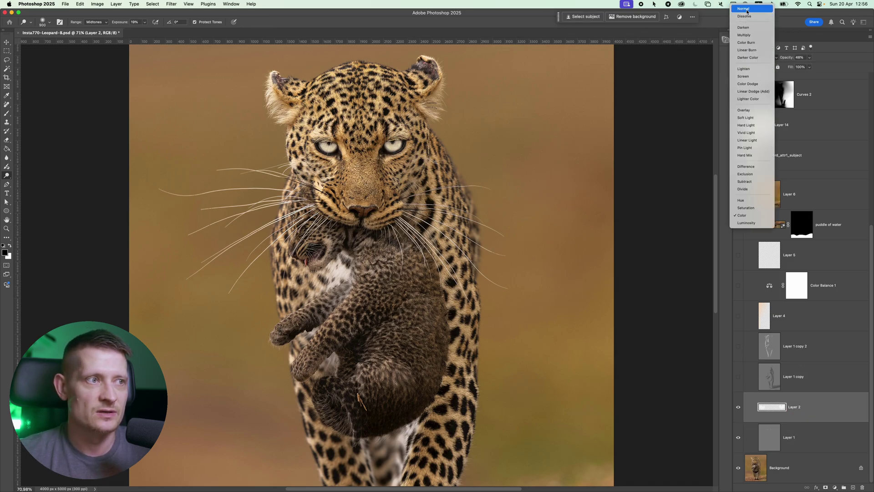
left_click(744, 8)
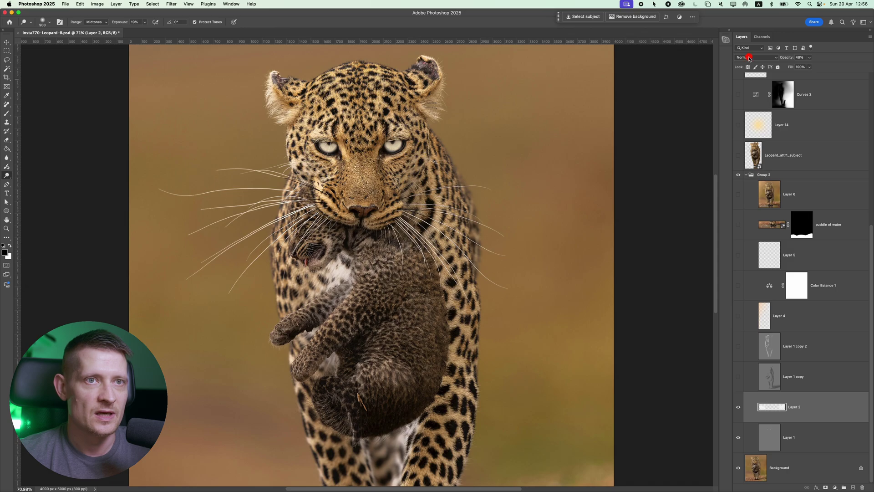
left_click(749, 57)
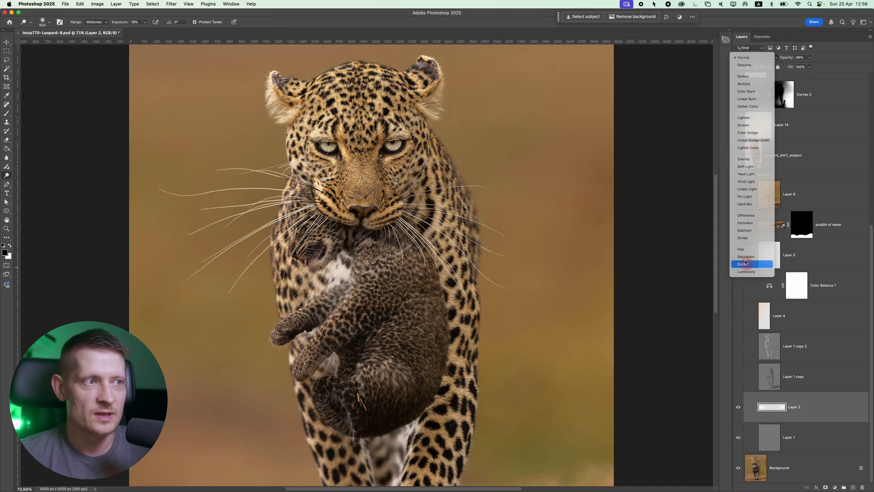
left_click(747, 266)
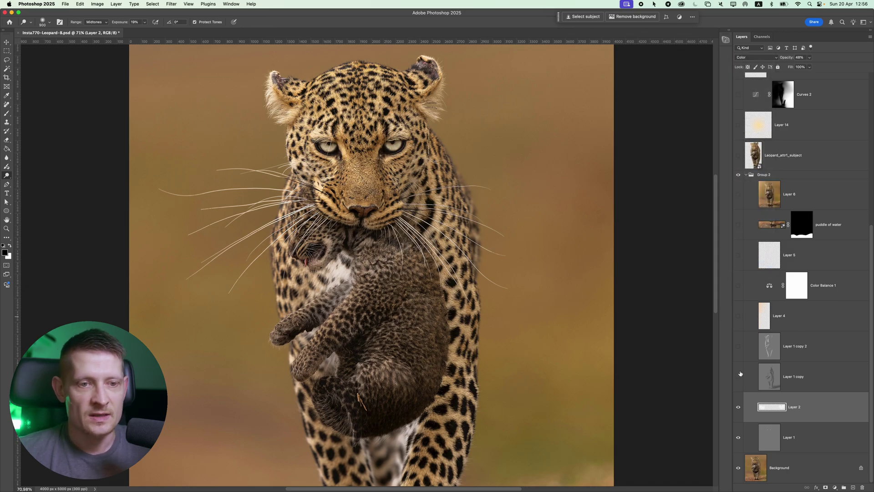
Step: Select Layer 1 copy and compare the leopard and cub with it hidden and shown, leaving it on
left_click(803, 380)
left_click(743, 380)
left_click(743, 379)
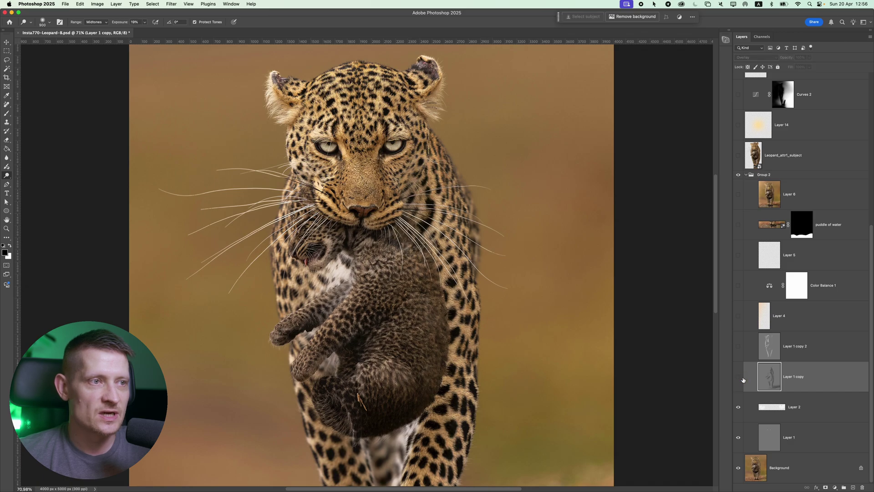
left_click(744, 379)
left_click(743, 379)
left_click(744, 380)
scroll(733, 387, "down", 5)
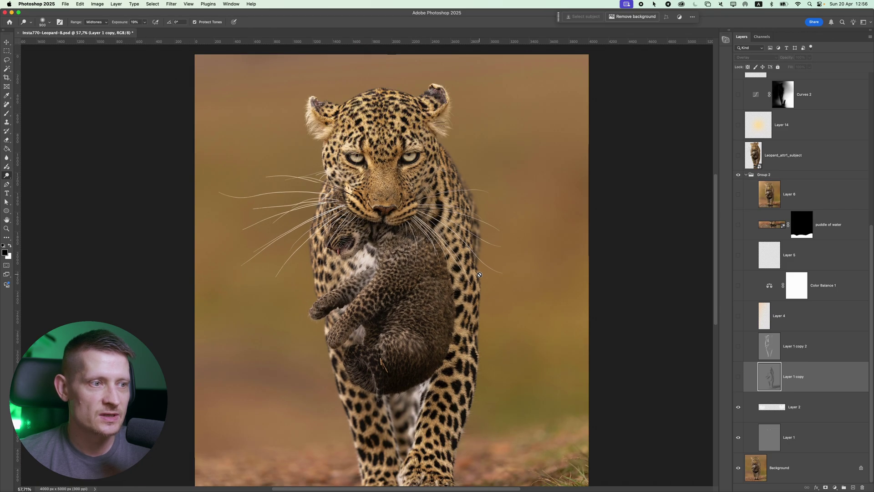
left_click(739, 381)
left_click(740, 381)
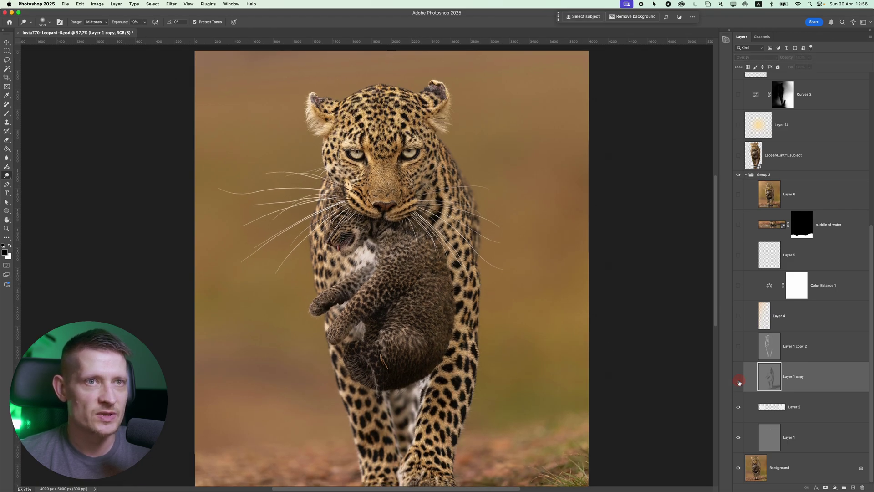
left_click(739, 381)
left_click(739, 381)
left_click(739, 377)
left_click(739, 377)
left_click(738, 377)
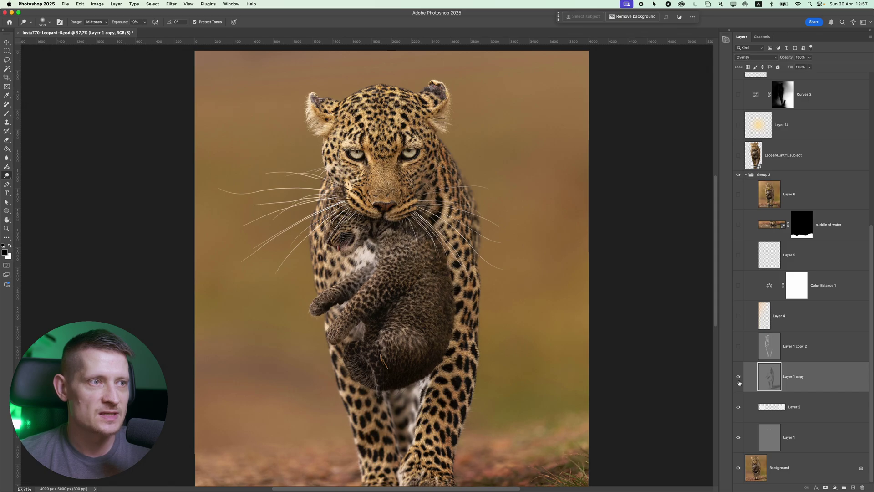
left_click(739, 377)
left_click(738, 377)
Step: Set Layer 1 copy to Normal blending to reveal its grey dodge-and-burn painting
left_click(756, 58)
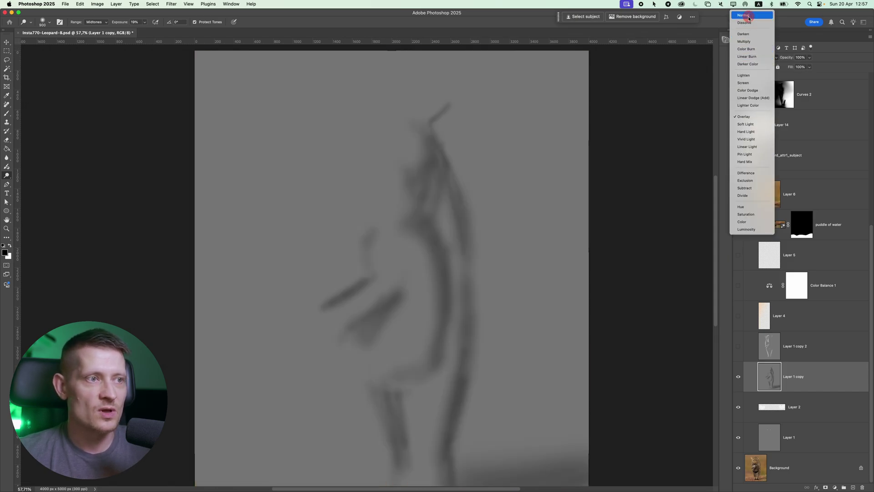
left_click(749, 19)
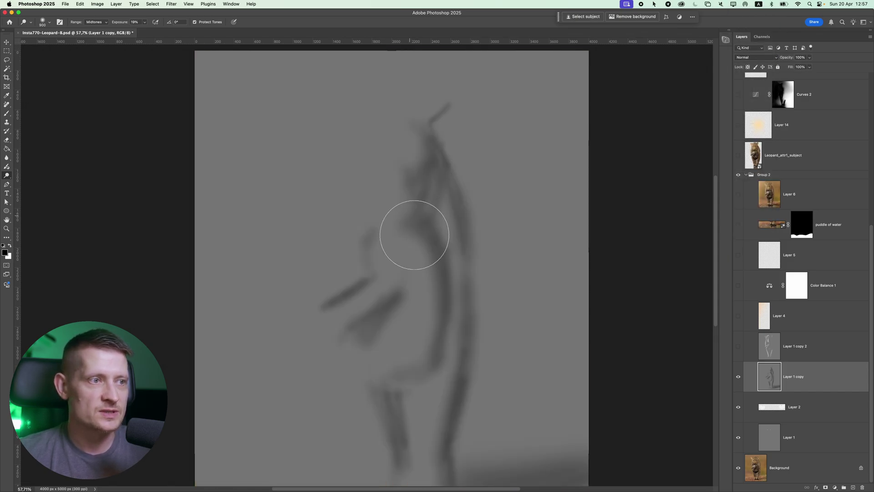
scroll(410, 234, "down", 2)
left_click_drag(433, 271, 468, 232)
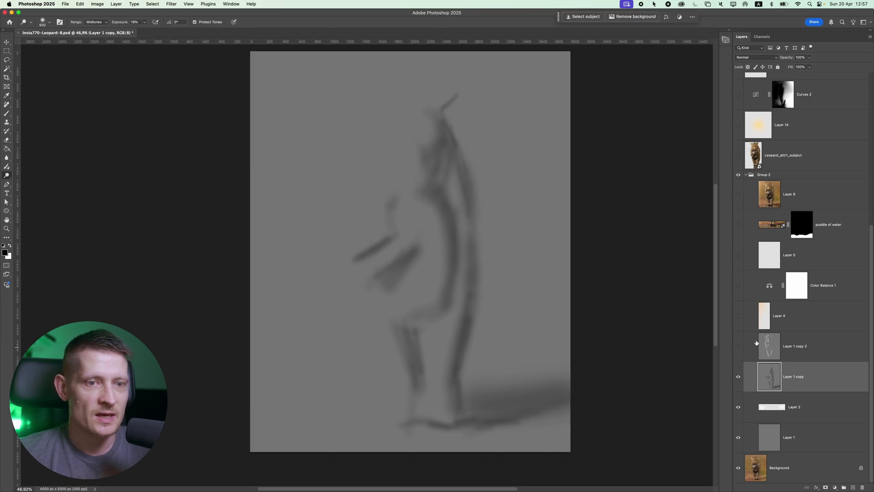
Step: Turn on and select Layer 1 copy 2, then reselect Layer 1 copy
left_click(738, 347)
left_click(795, 348)
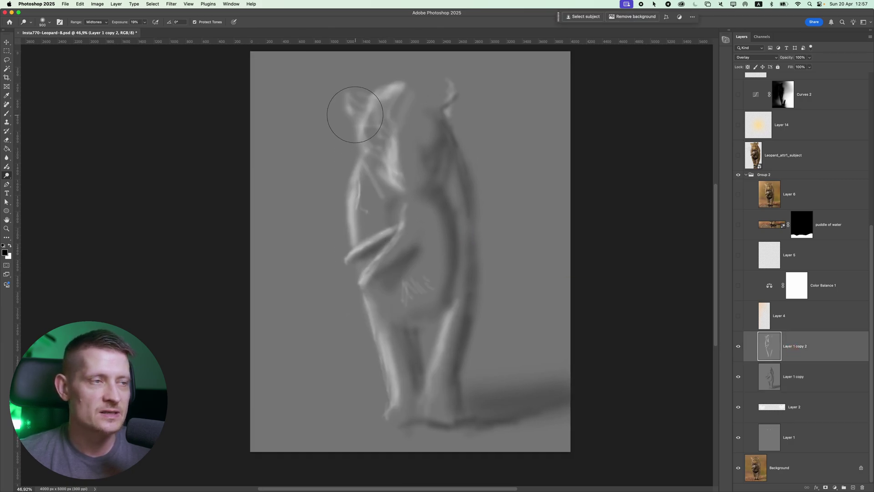
scroll(387, 113, "up", 5)
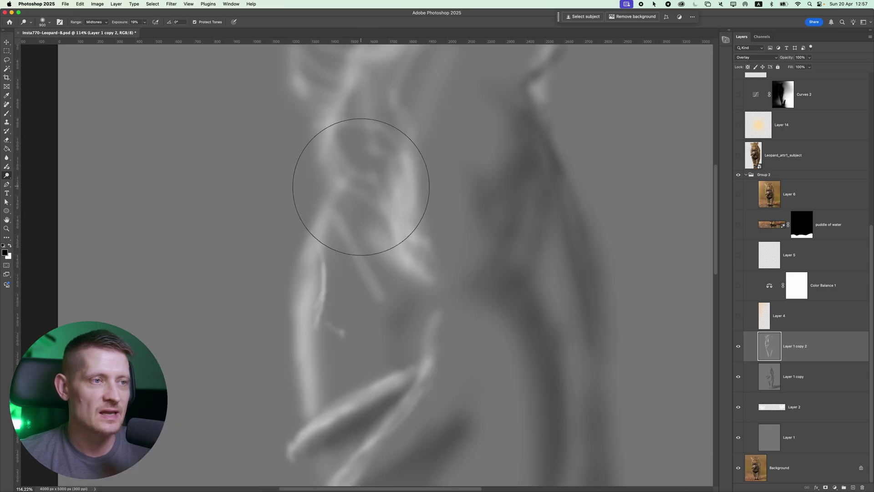
scroll(396, 179, "down", 6)
scroll(400, 182, "up", 3)
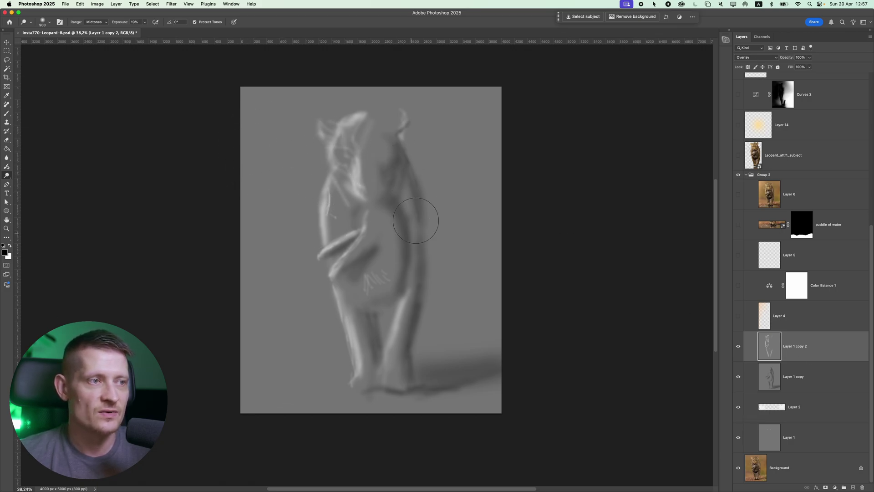
left_click(797, 372)
left_click(756, 58)
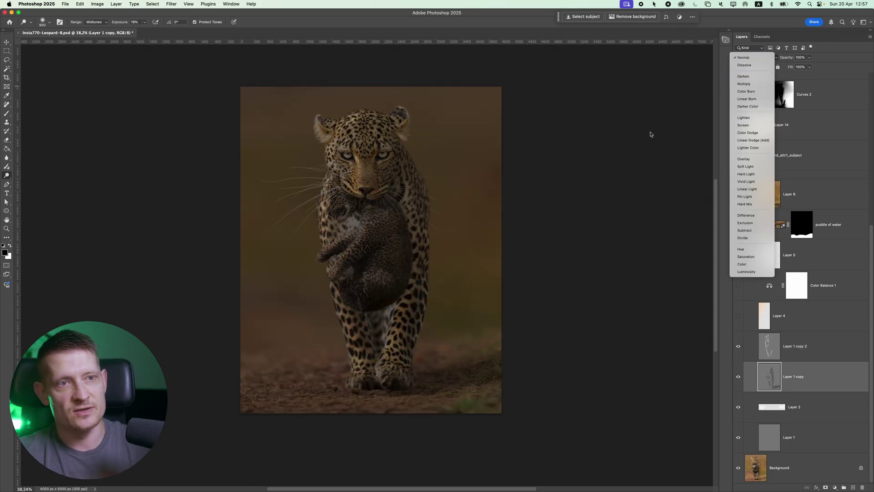
Step: Set Layer 1 copy back to Overlay blending, then select Layer 1 copy 2
left_click(750, 158)
left_click(806, 347)
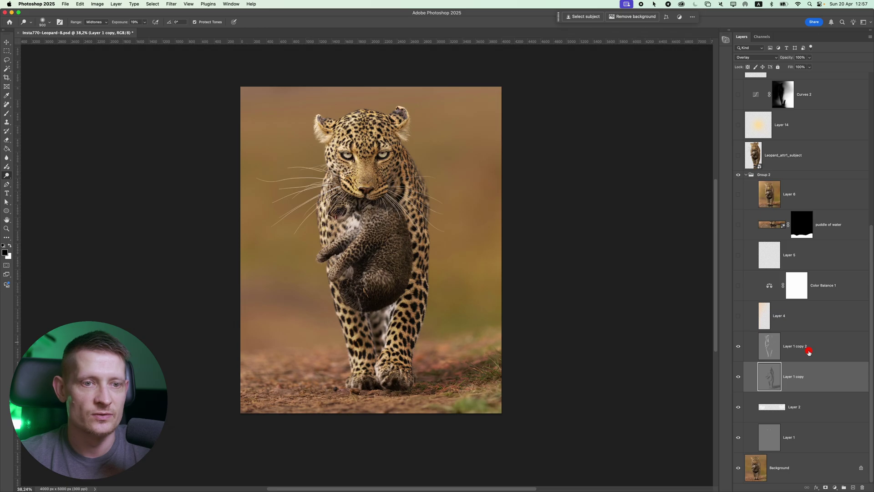
left_click(815, 386)
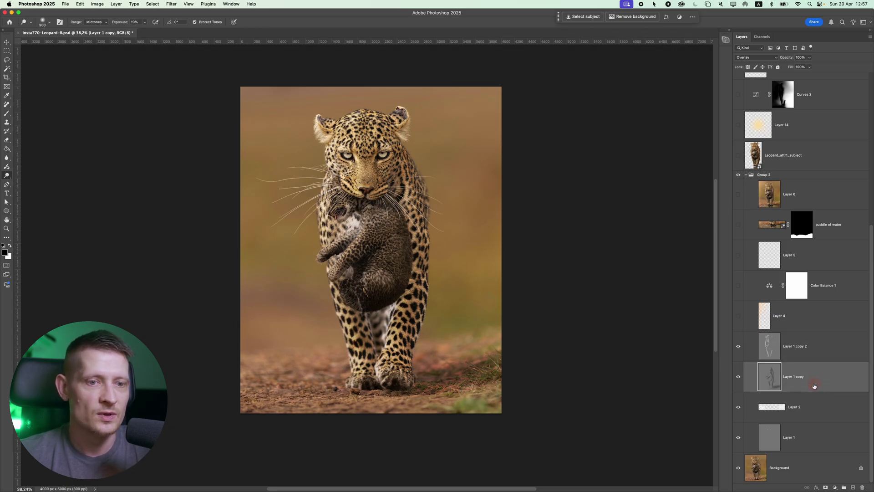
left_click(827, 358)
Step: Compare the image and the cub's paw with Layer 1 copy 2 off and on, leaving it on
left_click(738, 347)
left_click(738, 347)
left_click(738, 347)
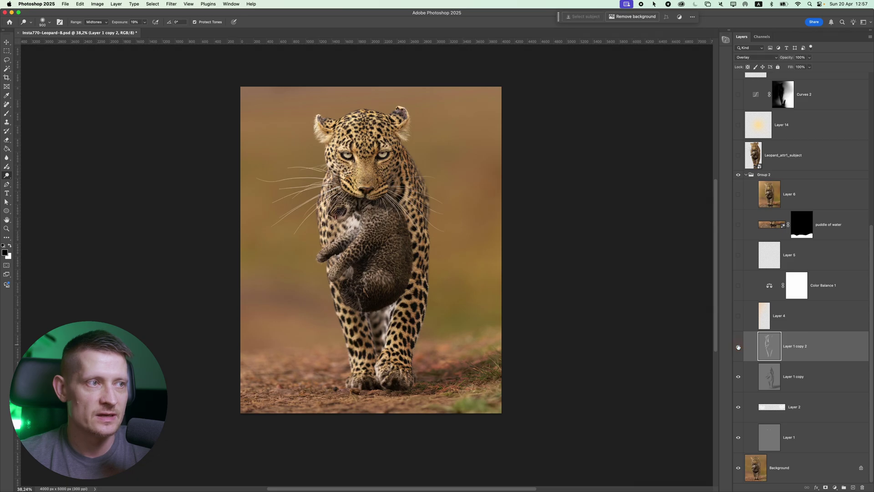
left_click(739, 347)
left_click(739, 347)
left_click(739, 347)
left_click(738, 347)
left_click(739, 347)
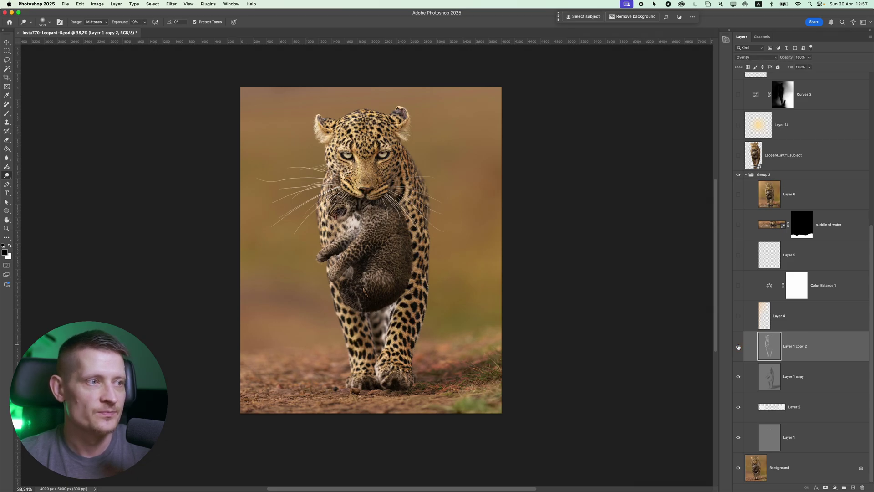
left_click(739, 347)
scroll(323, 241, "up", 5)
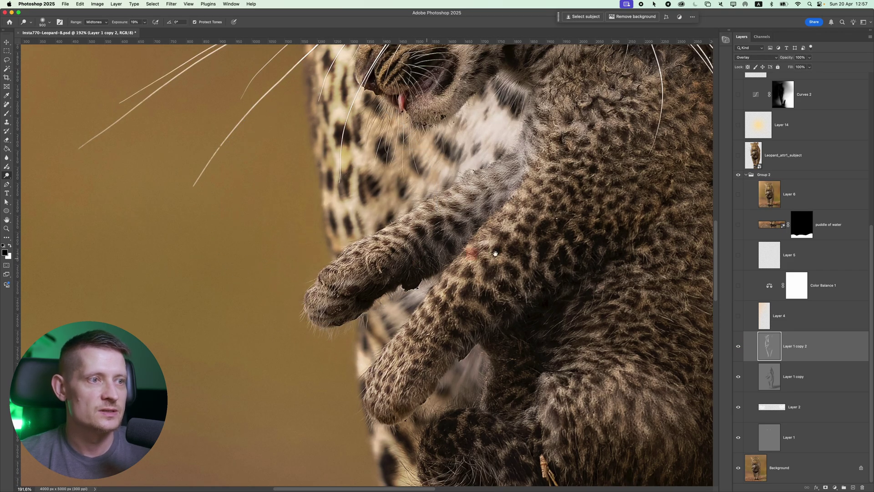
left_click(738, 346)
left_click(739, 346)
left_click(738, 346)
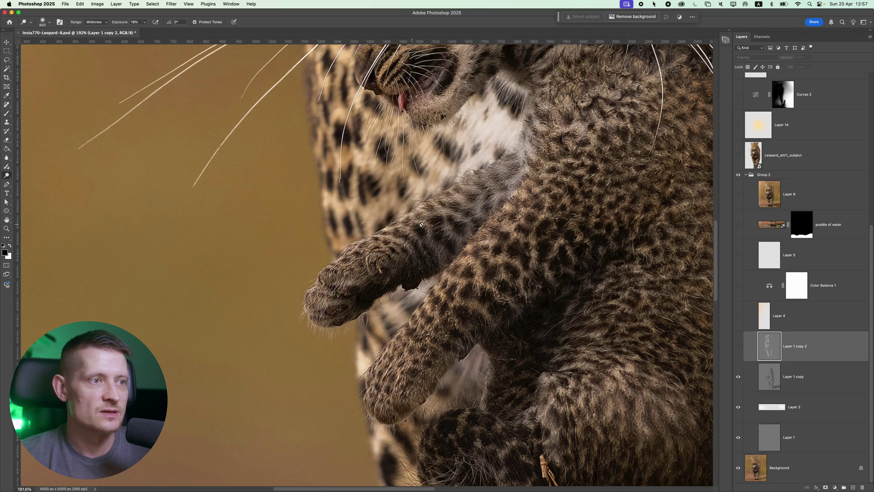
left_click(739, 346)
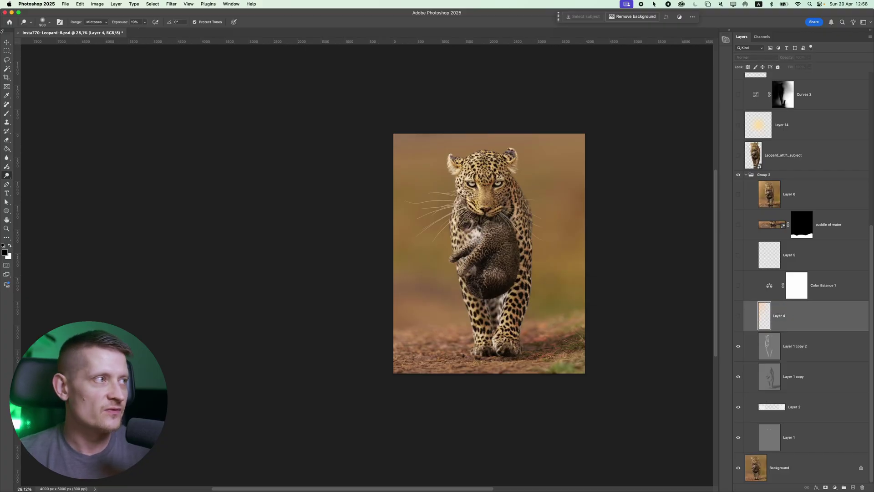
Step: Switch to the Move tool and toggle Layer 4's warm glow to compare
key("v")
left_click(738, 316)
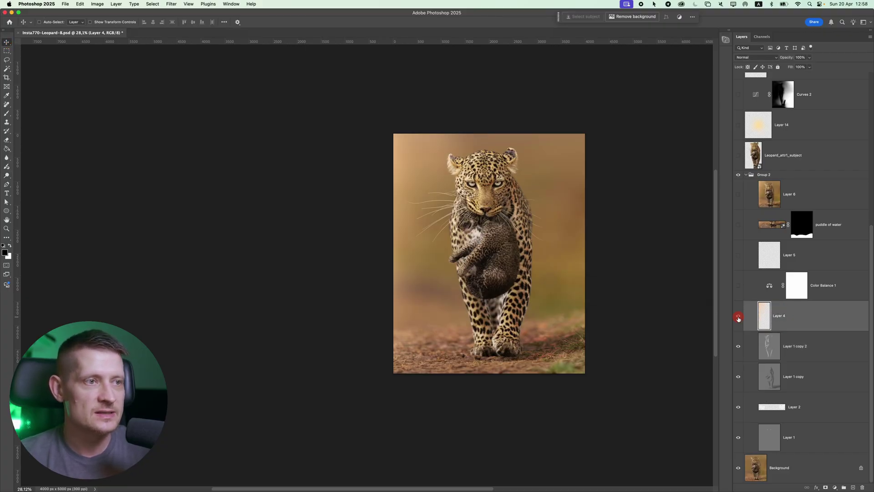
left_click(738, 316)
left_click(739, 316)
Step: Choose the regular Brush and set the foreground colour to light peach ffe8ce
key("b")
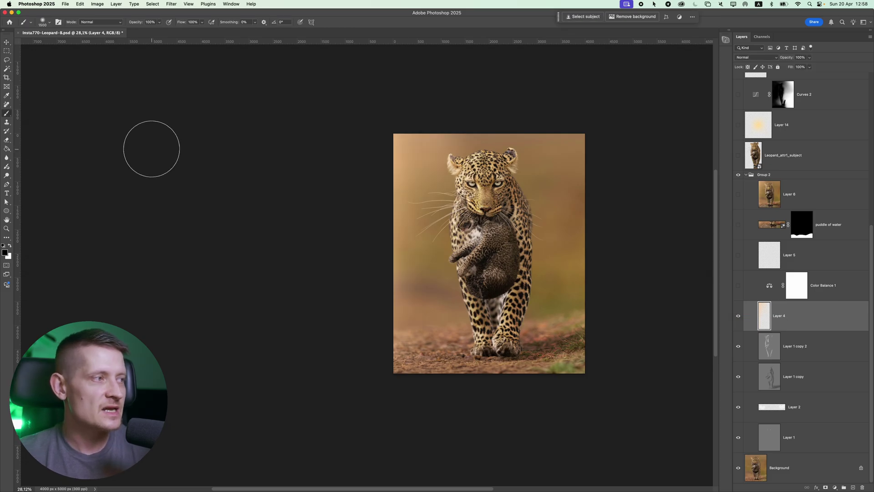
left_click(10, 117)
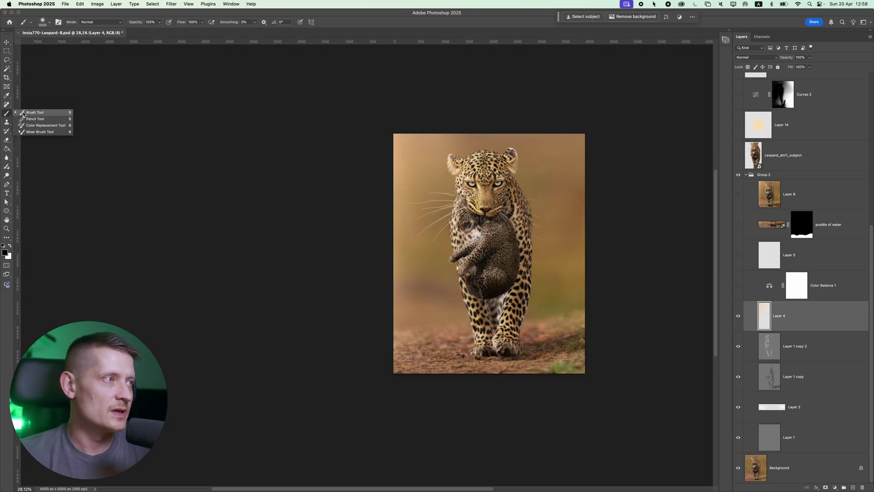
left_click(32, 114)
left_click(6, 252)
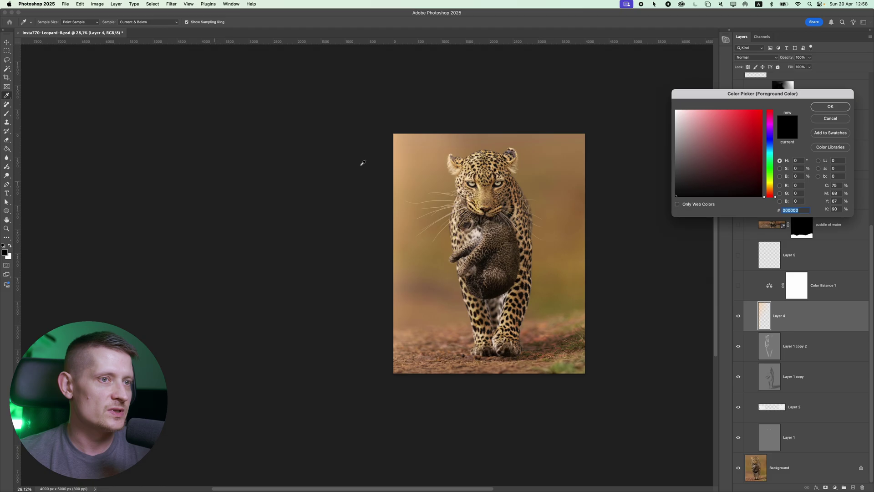
left_click(401, 150)
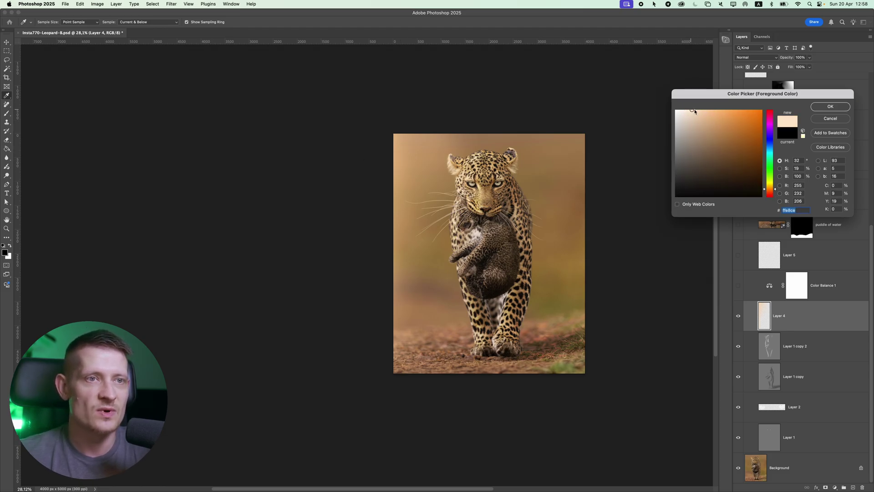
key("Return")
Step: Move the peach glow toward the upper-left edge and enlarge it with Free Transform, undoing the last change
left_click(486, 229)
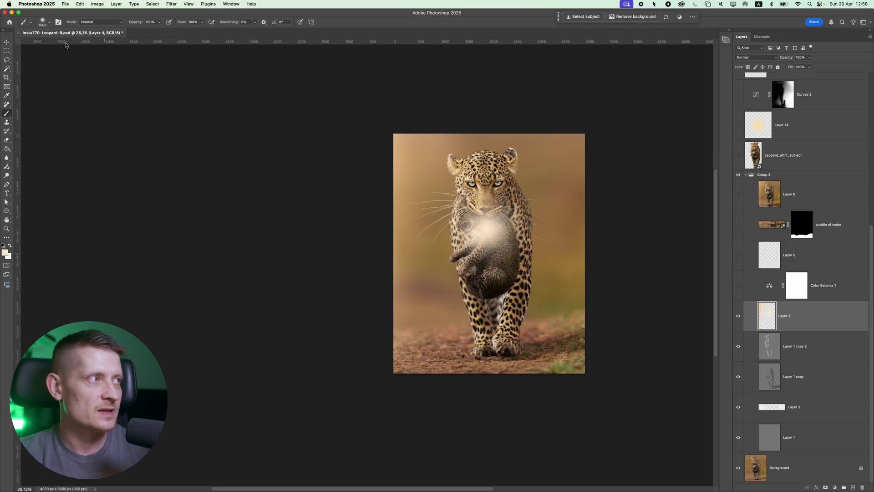
left_click(9, 42)
left_click_drag(486, 218, 403, 176)
key("ctrl+t")
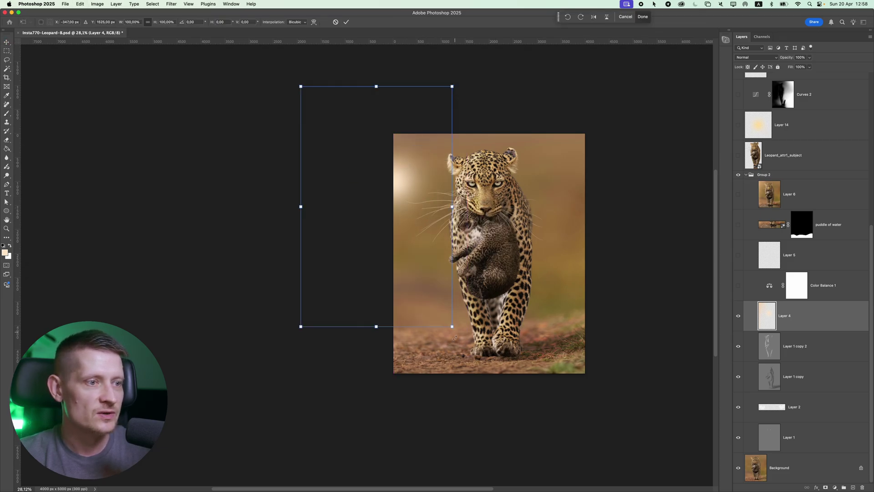
left_click_drag(454, 338, 402, 275)
key("Return")
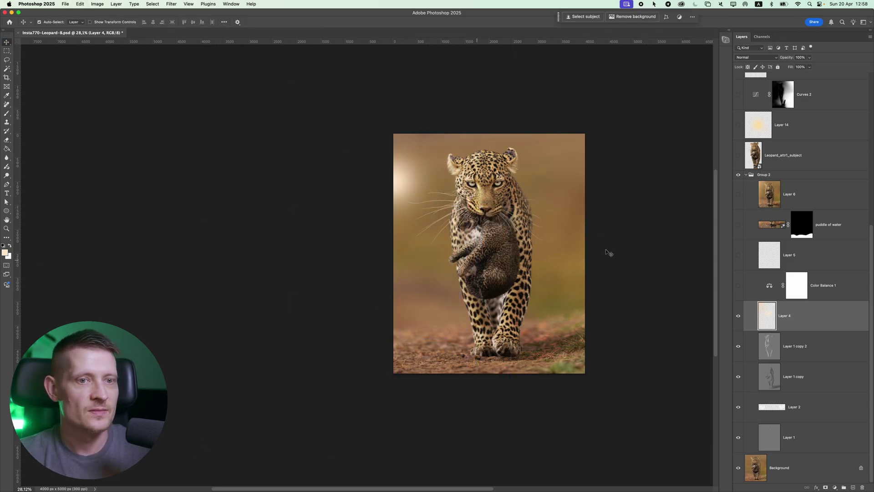
key("ctrl+z")
key("ctrl+z")
key("ctrl+z")
Step: Compare the photo with Layer 4's glow hidden and shown, leaving it visible
left_click(739, 316)
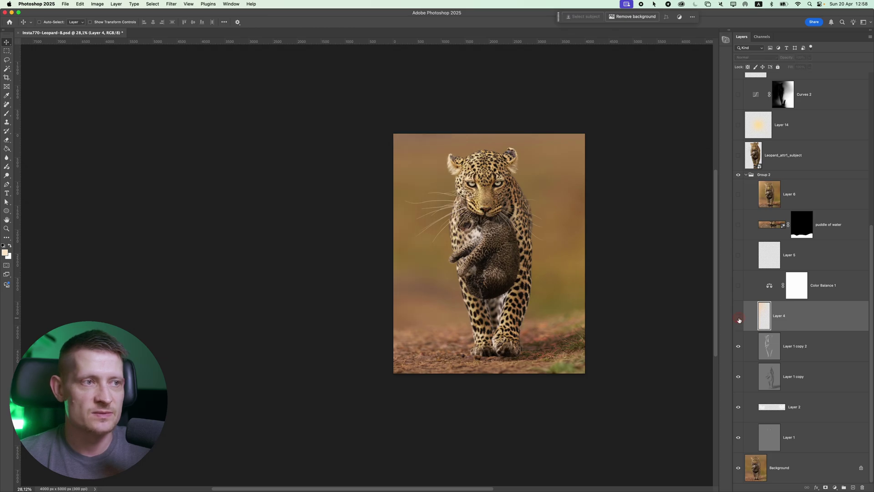
left_click(739, 316)
left_click(739, 316)
left_click(738, 316)
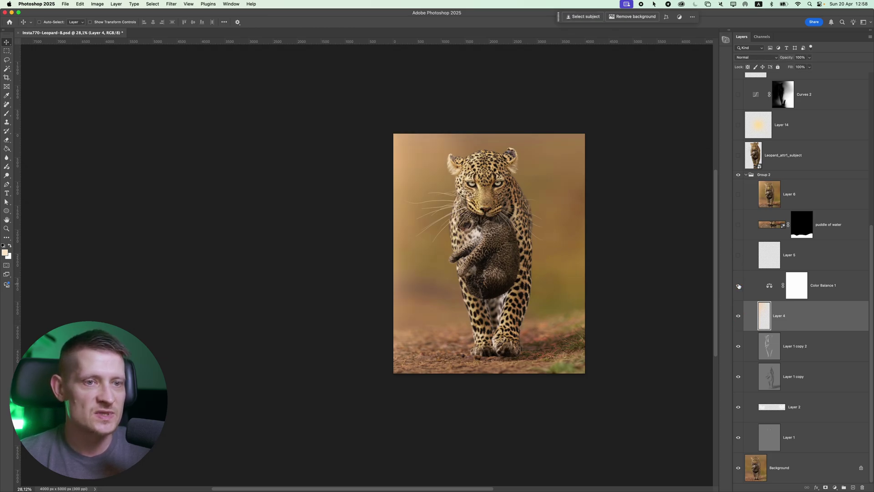
Step: Review Color Balance 1's midtone settings, then select and show Layer 5
double_click(771, 286)
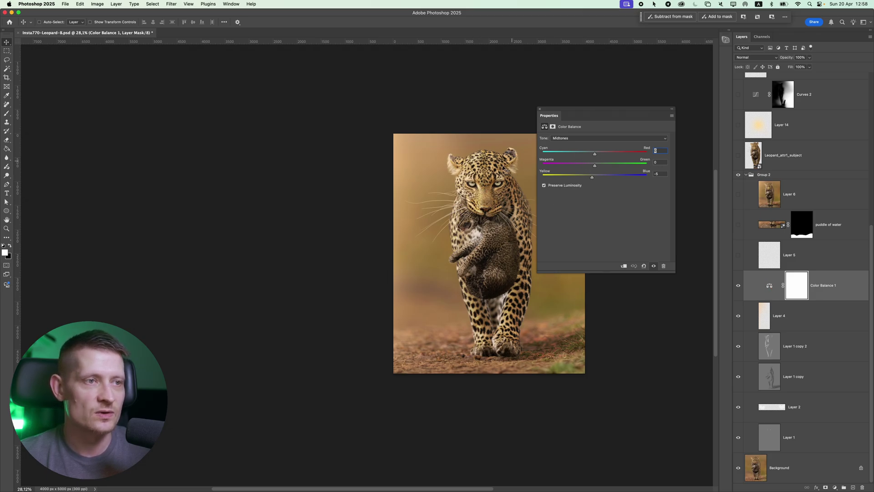
left_click(541, 110)
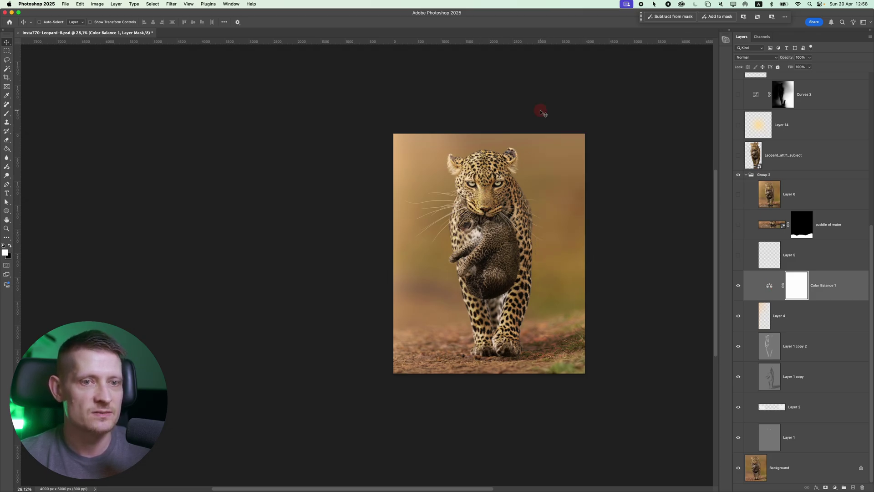
left_click(793, 257)
left_click(738, 255)
Step: Attempt to transform the empty Layer 5, then hide it and leave the puddle of water hidden
key("super+t")
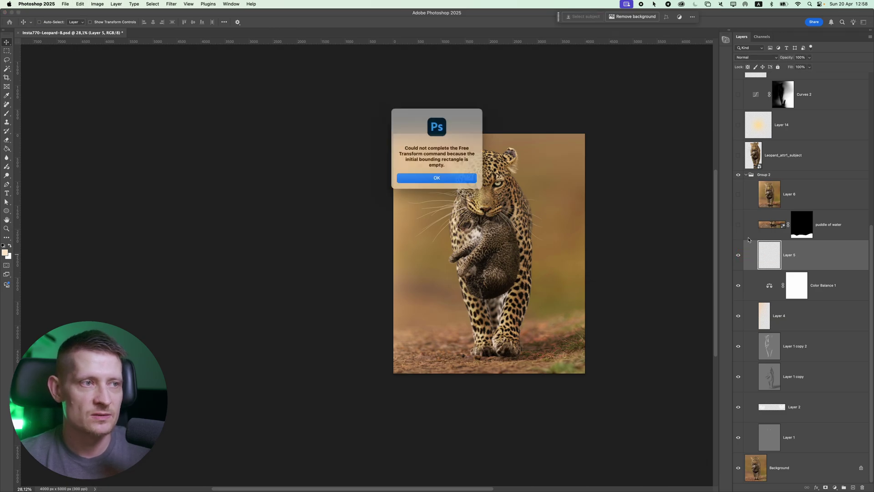
key("Return")
left_click(738, 255)
left_click(739, 225)
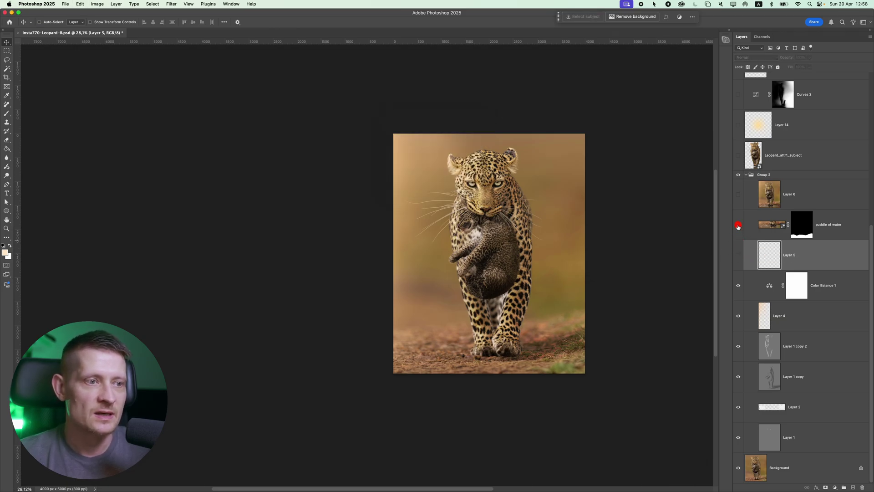
left_click(738, 225)
Step: Show the puddle of water layer, load its mask as a selection, then deselect
scroll(509, 344, "up", 3)
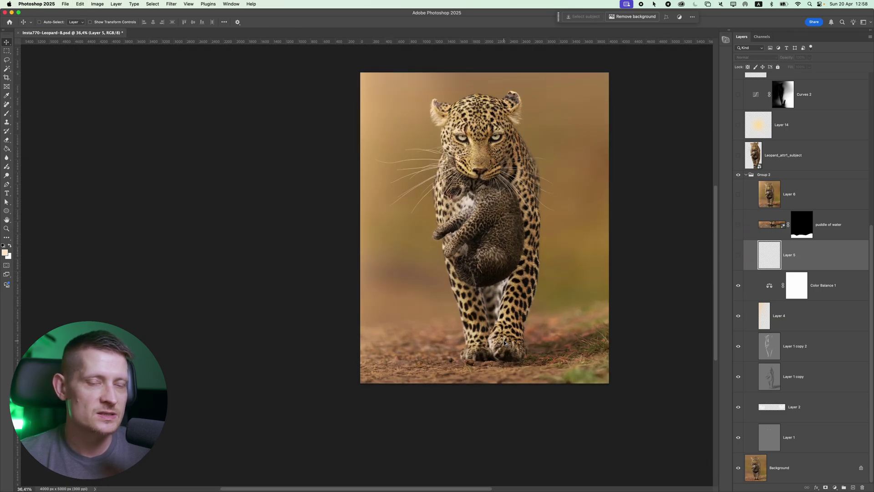
left_click(737, 227)
left_click(770, 224)
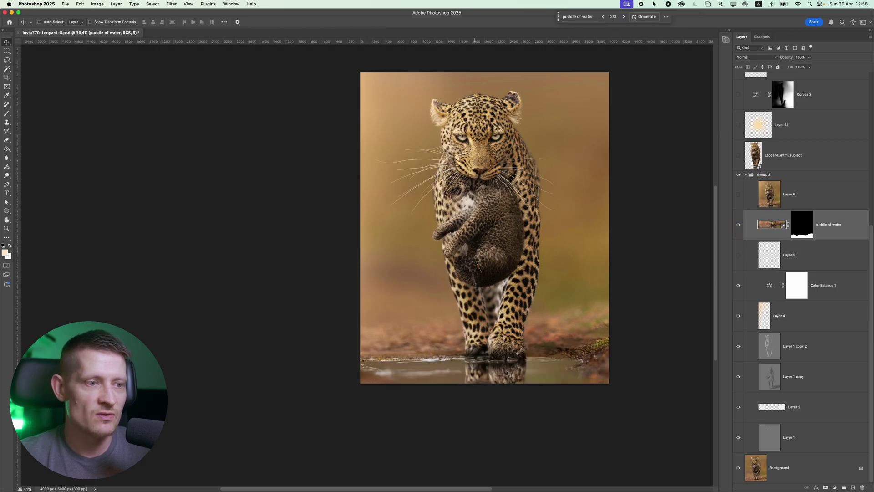
left_click(803, 228, "super")
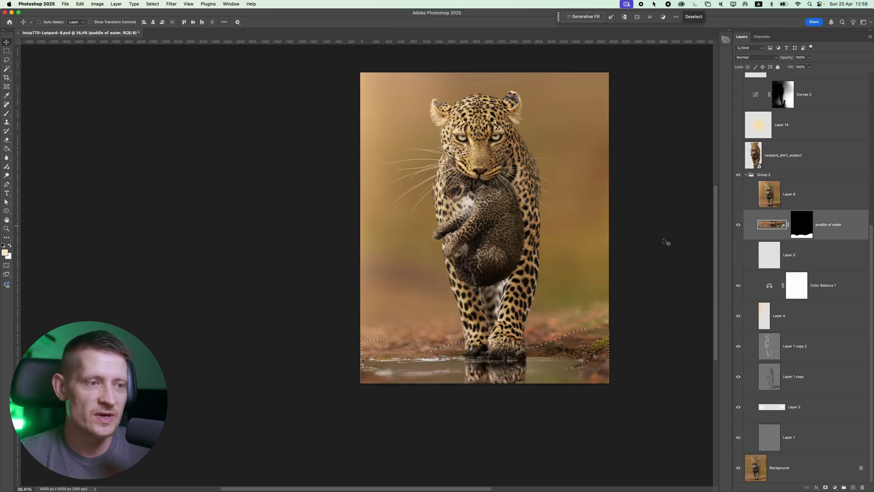
key("l")
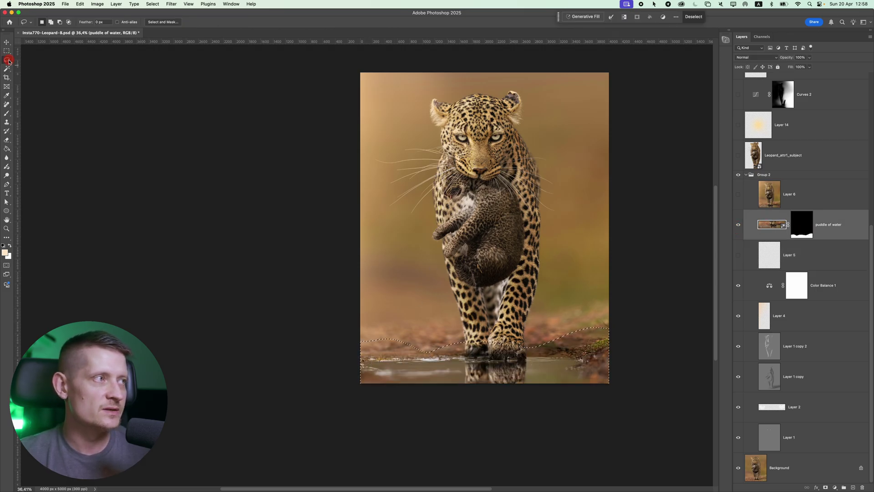
left_click(738, 225)
left_click(738, 225)
left_click(485, 233)
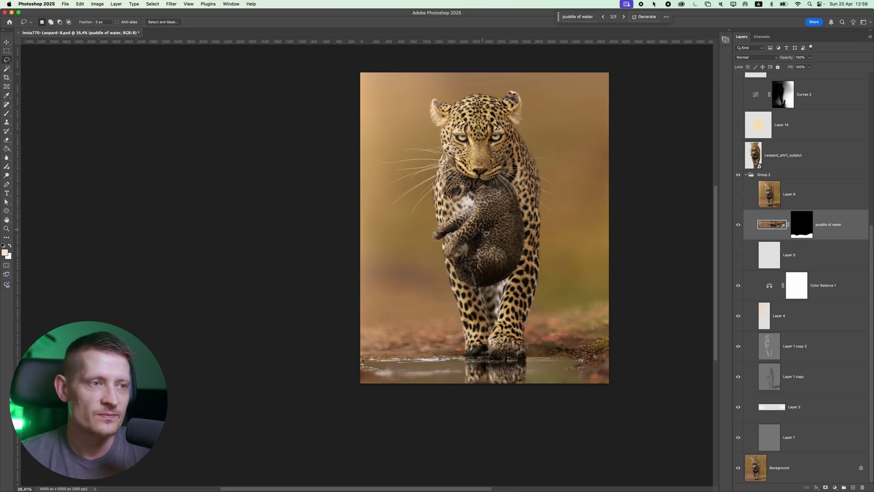
Step: Open the puddle of water layer's Blending Options and cancel without changes
right_click(485, 219)
left_click(501, 220)
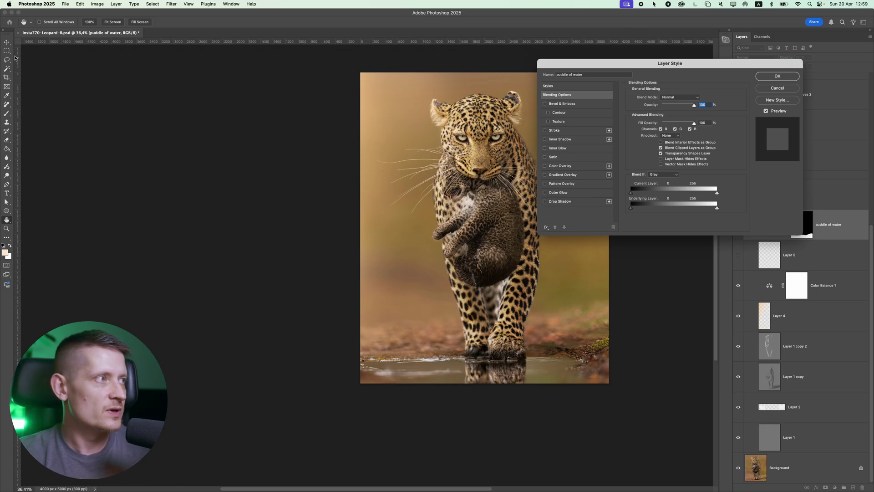
key("Escape")
left_click(7, 50)
Step: Select Layer 6 and toggle its visibility to restore the reflection
left_click(741, 197)
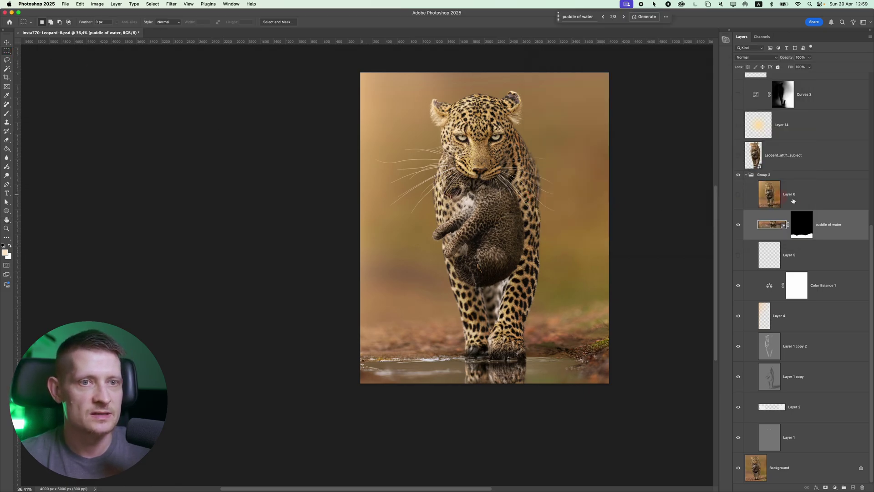
left_click(793, 201)
left_click(739, 196)
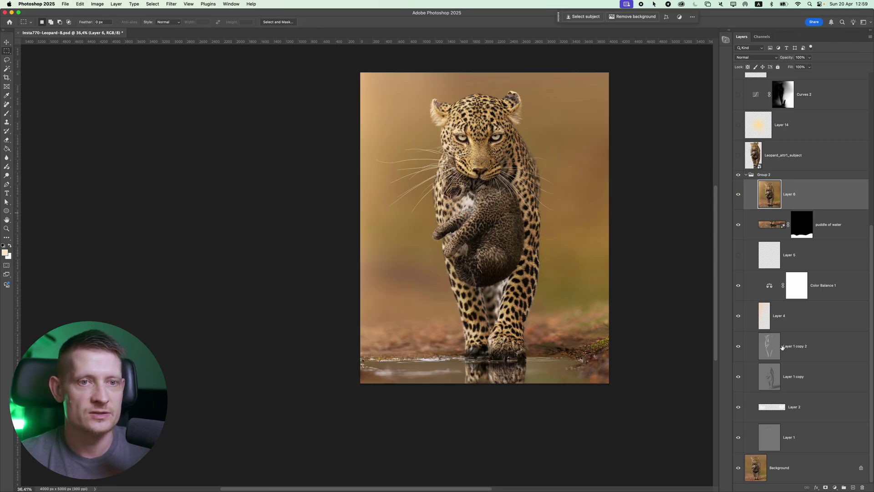
Step: Compare the leopard with Leopard_attr1_subject and the Layer 14 glow on and off, leaving both hidden
left_click(747, 176)
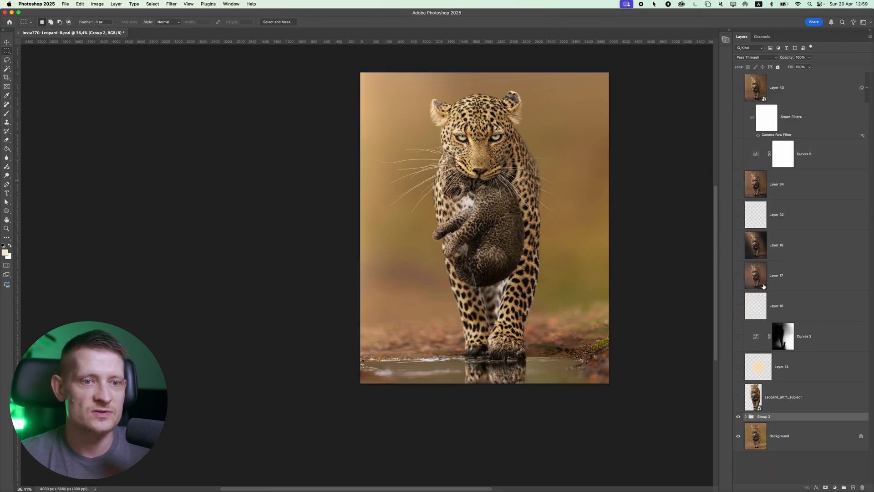
left_click(779, 394)
key("v")
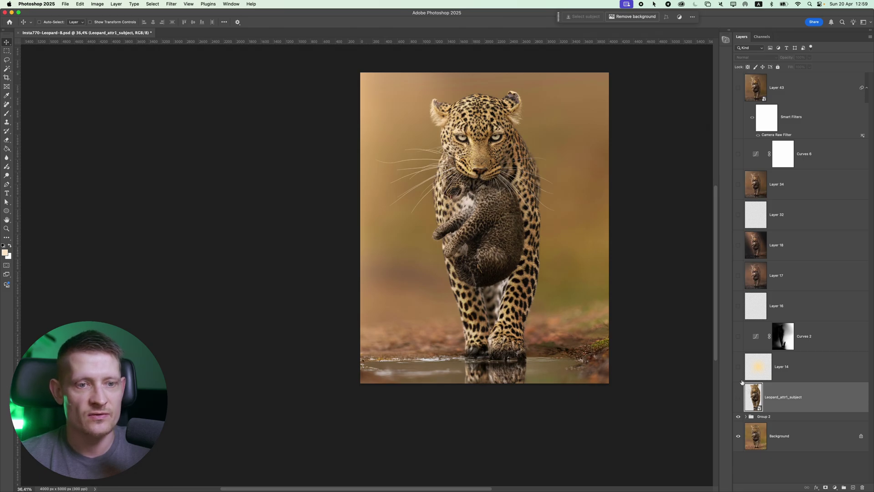
left_click(739, 399)
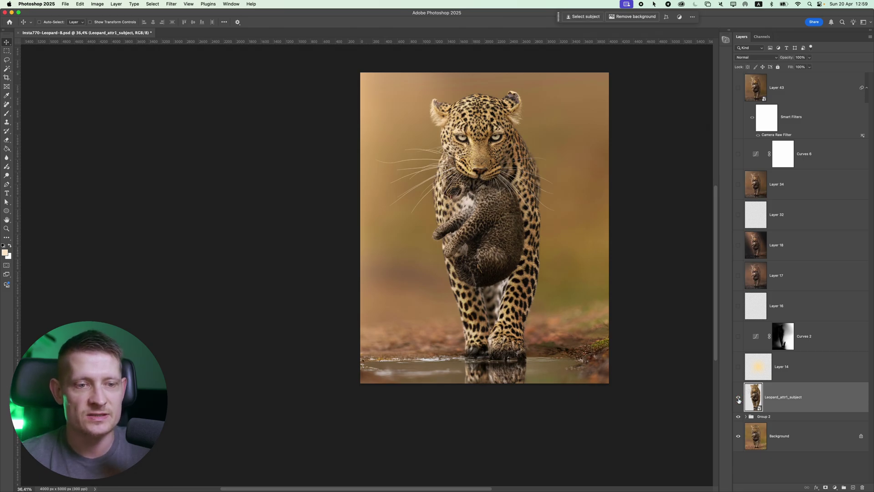
left_click(739, 400)
left_click(739, 400)
left_click(739, 372)
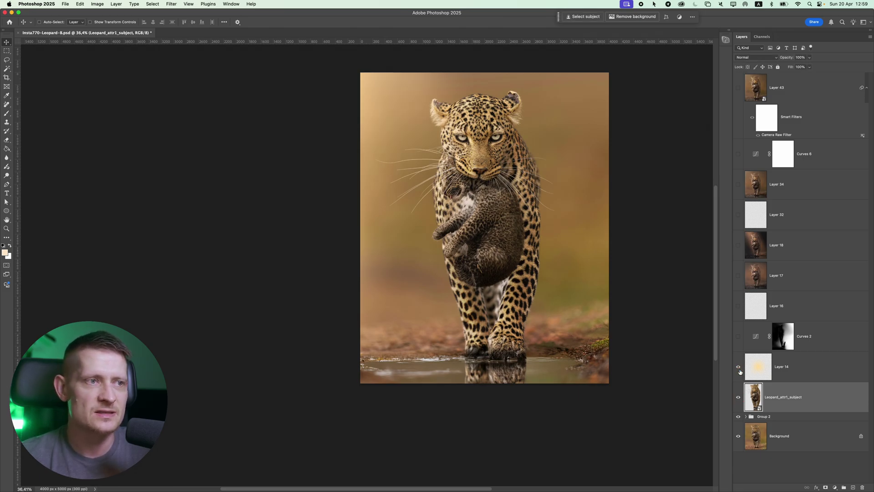
left_click(739, 371)
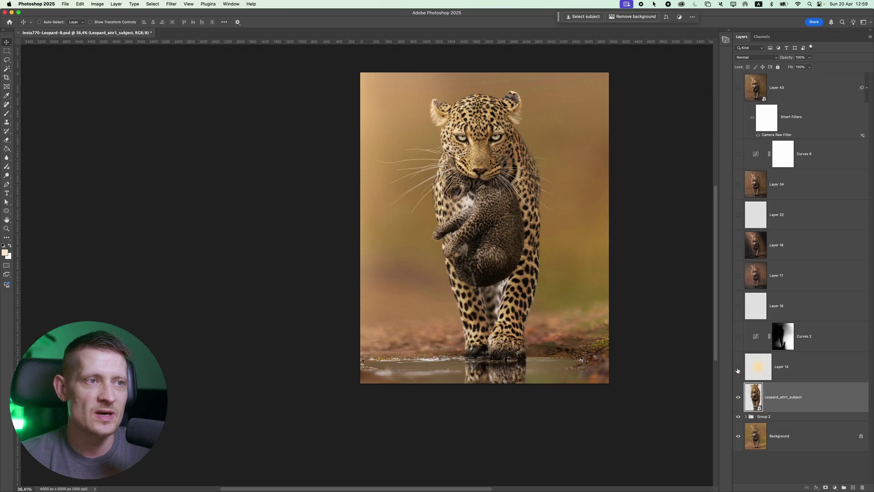
left_click(739, 397)
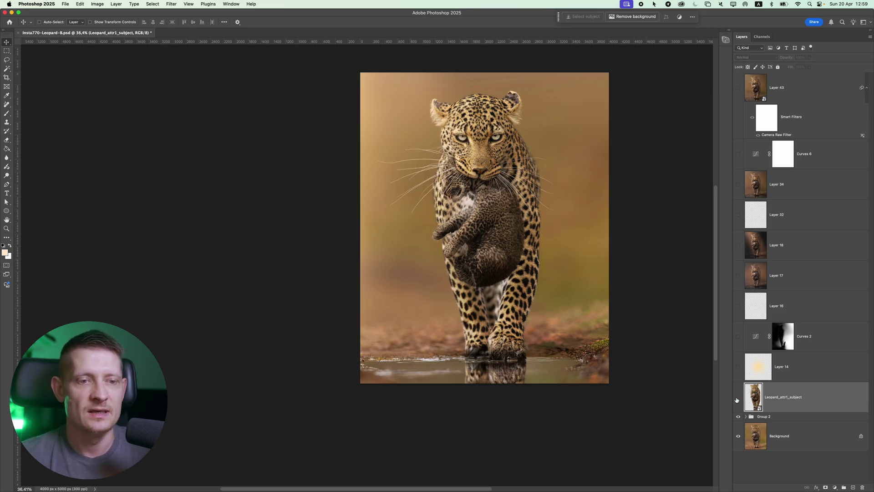
left_click(739, 398)
left_click(739, 398)
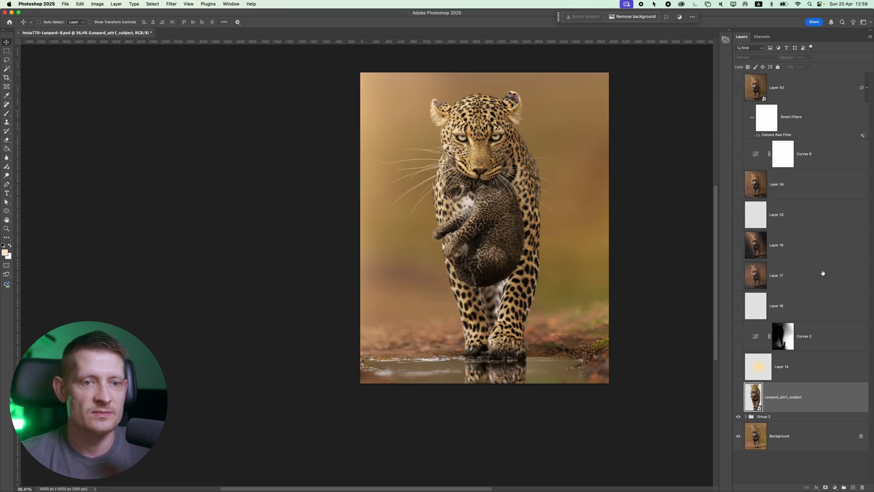
Step: Preview the Curves 2 darkening, then turn on Layer 17 at 57% to darken the background
left_click(738, 339)
left_click(738, 339)
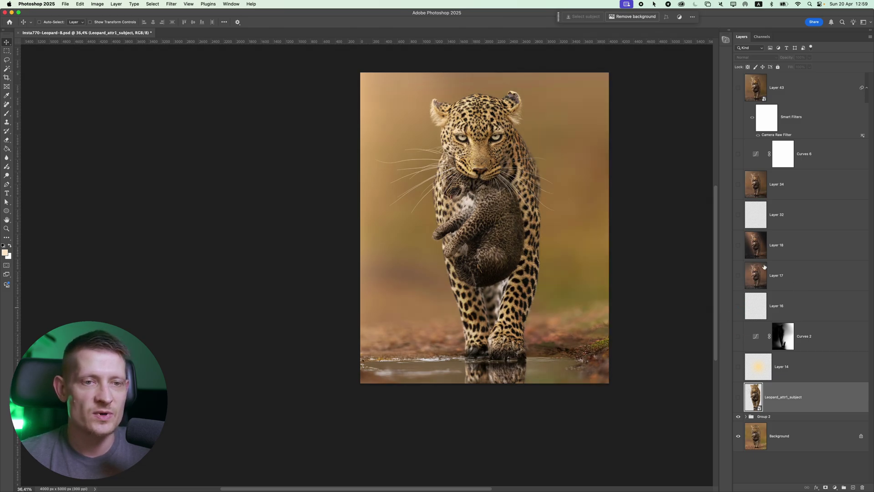
left_click(790, 276)
left_click(739, 276)
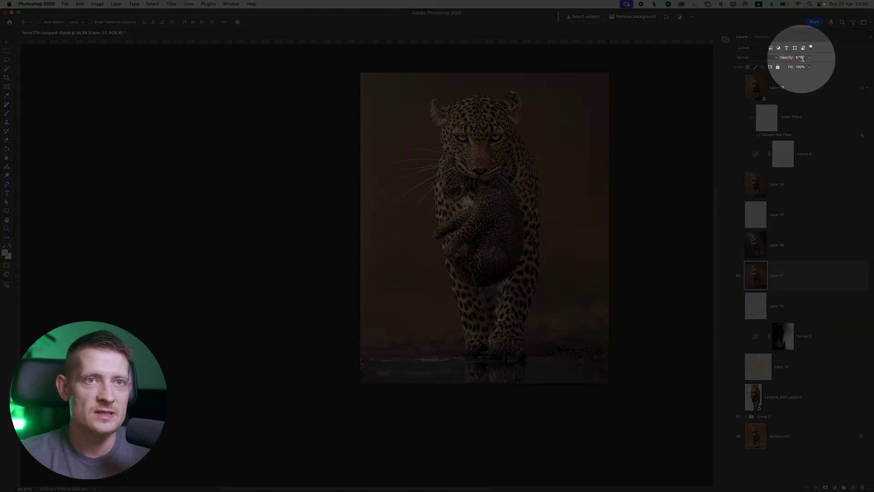
Step: Try Layer 17 at 100% opacity, return it to 57%, then enable Layer 18's 12% Overlay darkening
left_click_drag(789, 62, 794, 59)
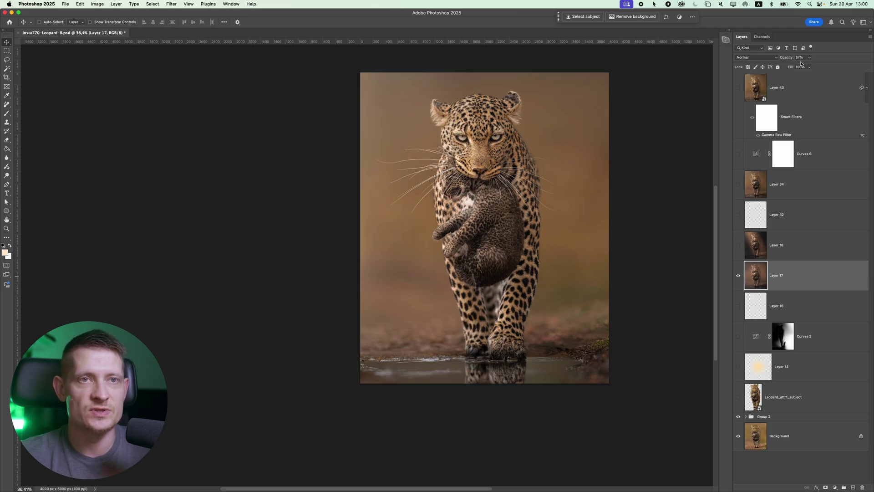
left_click(809, 57)
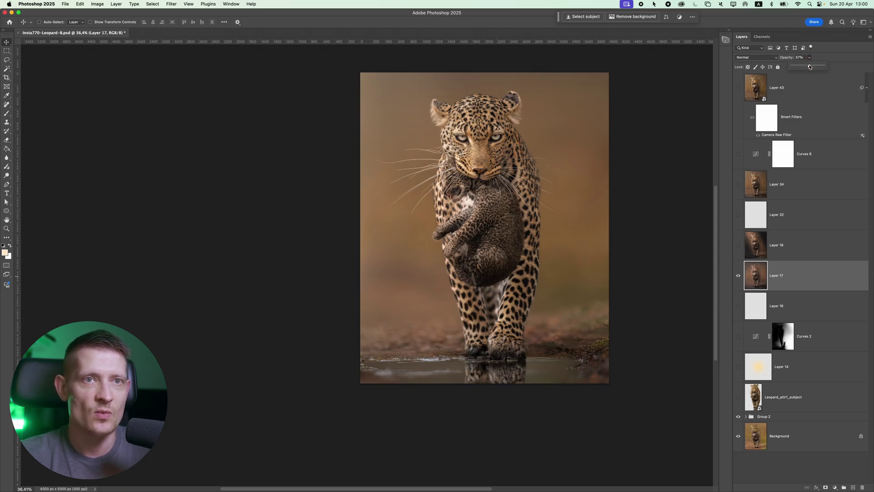
left_click_drag(835, 68, 836, 55)
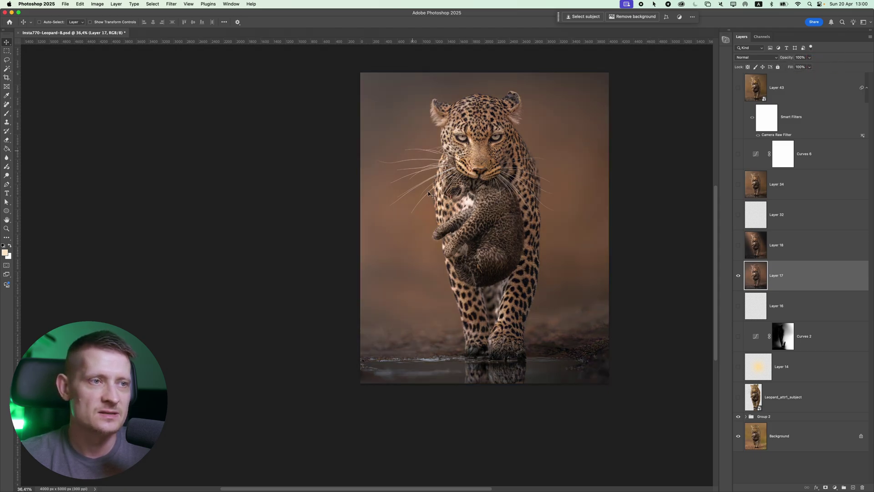
key("5")
key("7")
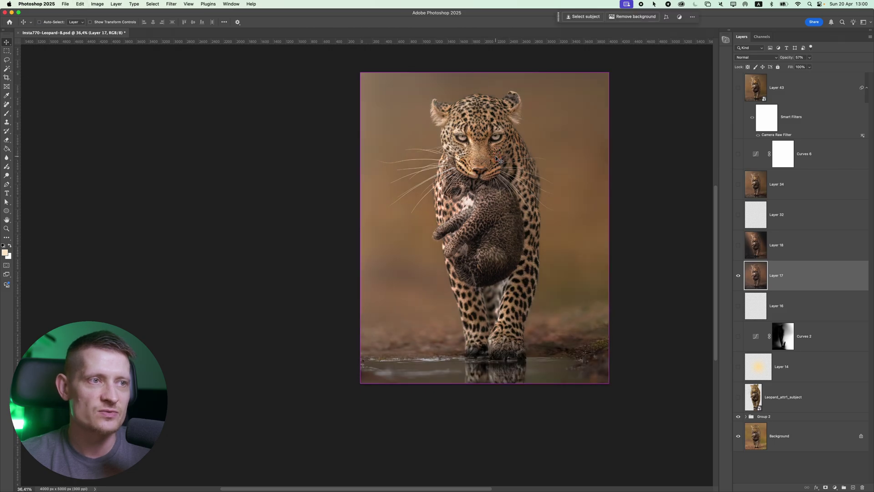
left_click(736, 246)
left_click(761, 234)
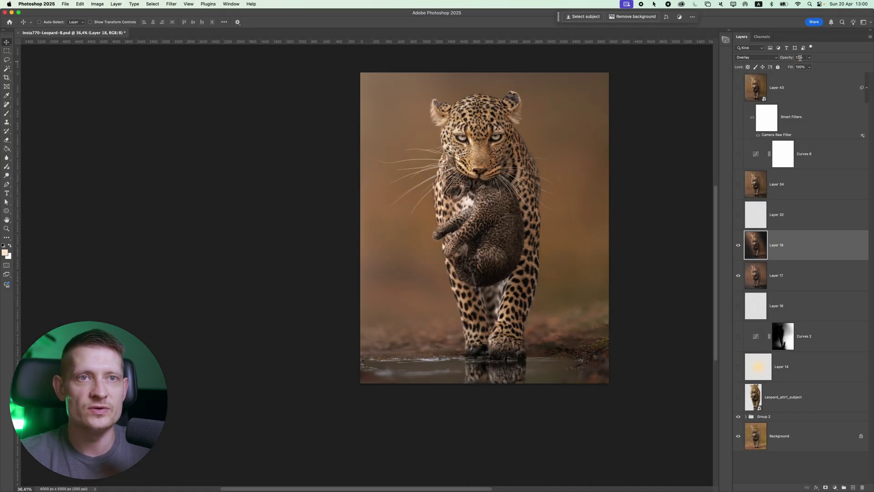
left_click(810, 58)
left_click_drag(812, 67, 863, 64)
left_click(755, 58)
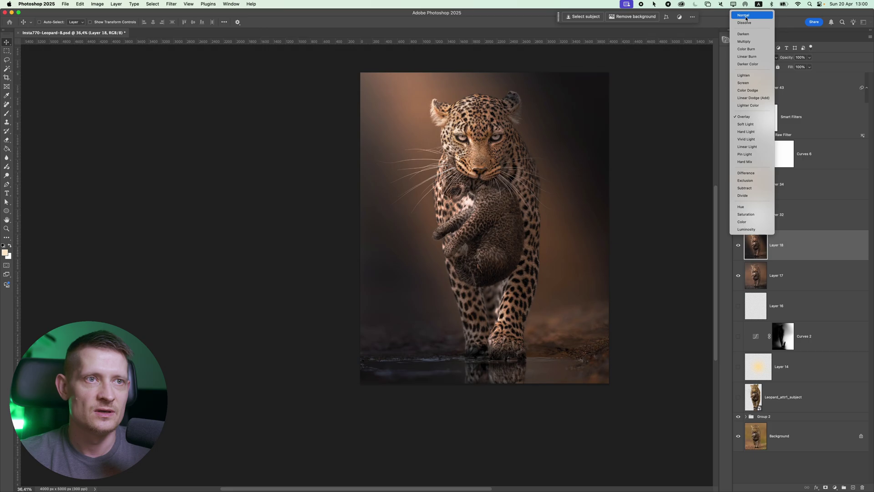
left_click(747, 17)
scroll(487, 249, "down", 2)
scroll(487, 250, "up", 2)
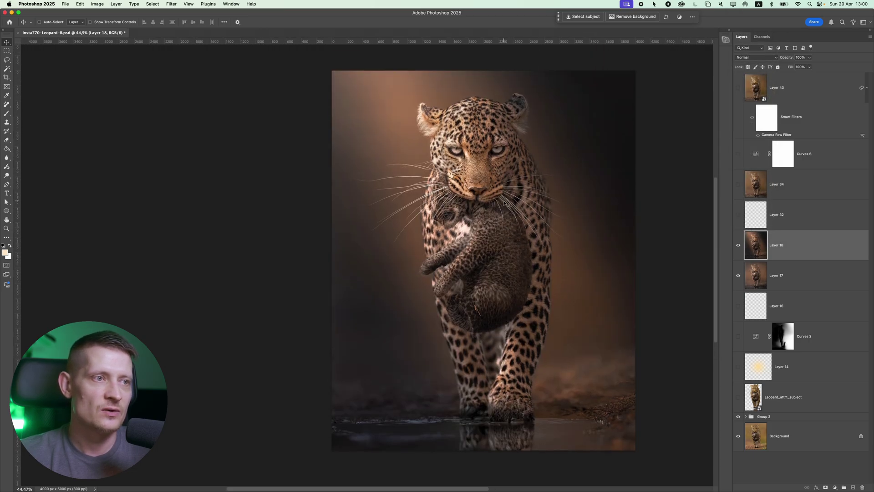
scroll(496, 199, "down", 1)
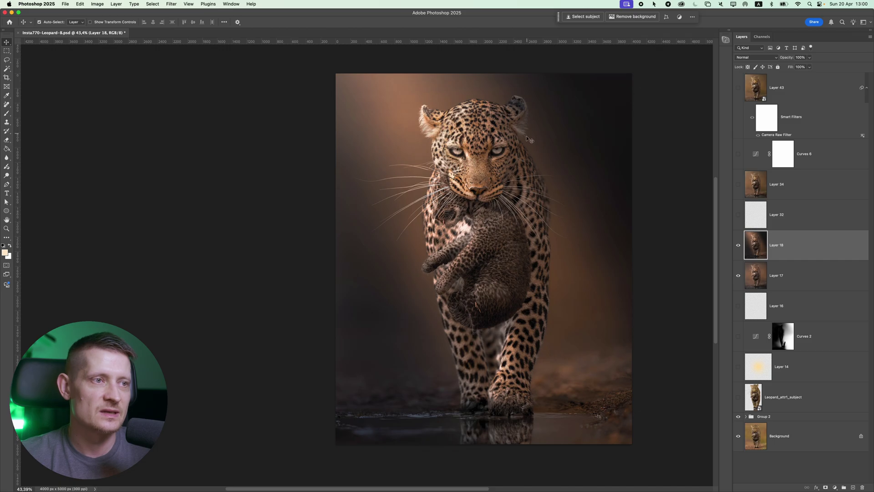
key("shift+alt+o")
key("1")
key("2")
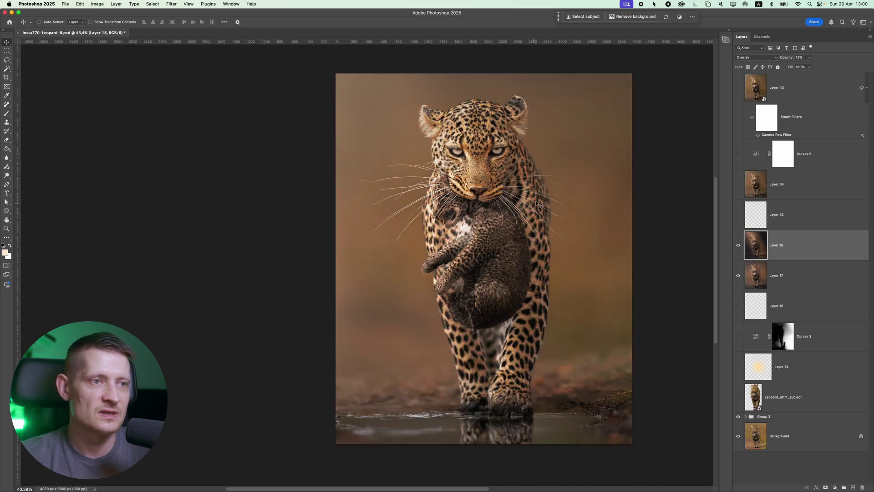
left_click(739, 246)
left_click(739, 246)
scroll(390, 121, "down", 1)
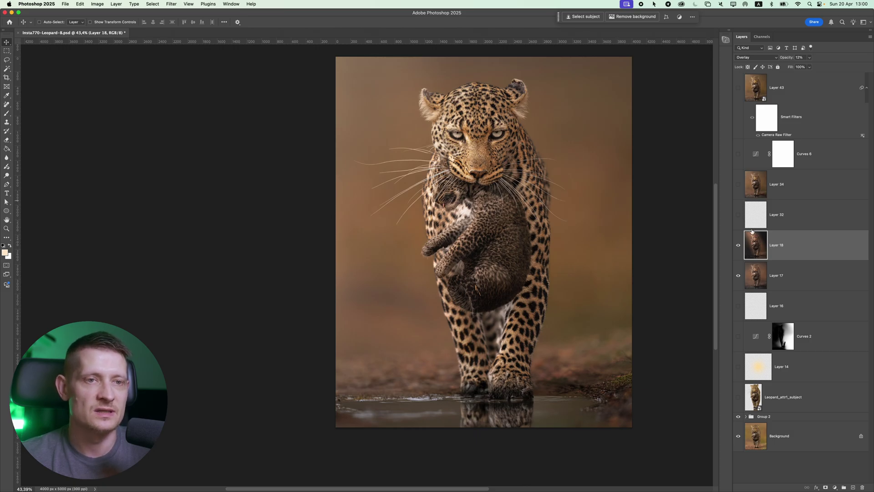
Step: Hide Layer 32 and show Layer 34 in Normal blending, comparing its darkening on and off
left_click(739, 218)
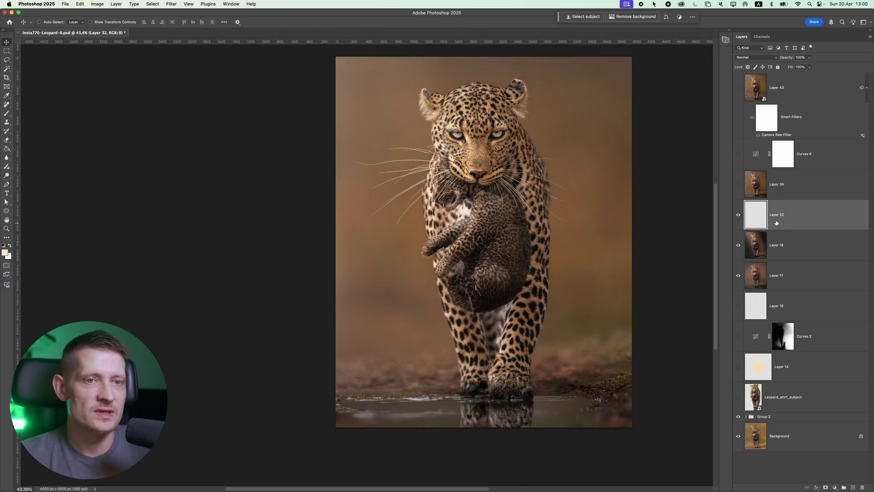
key("Return")
left_click(739, 215)
left_click(738, 184)
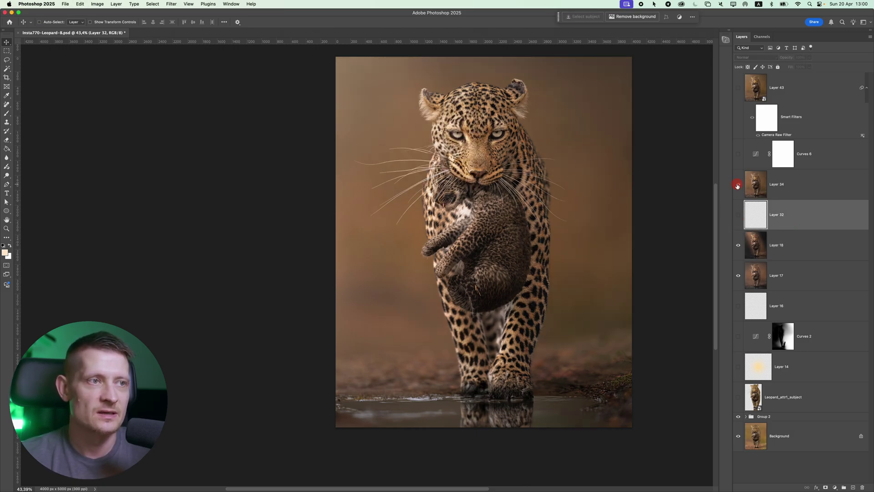
left_click(796, 184)
left_click(756, 57)
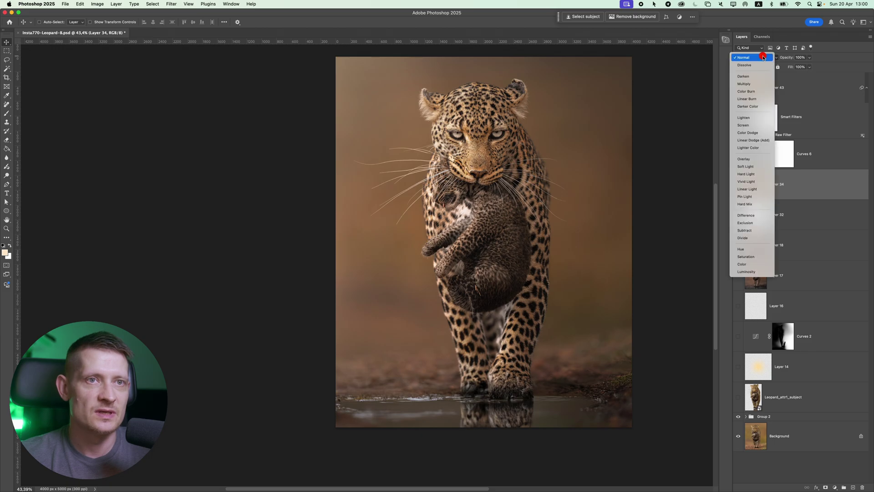
left_click(840, 187)
left_click(738, 184)
left_click(738, 187)
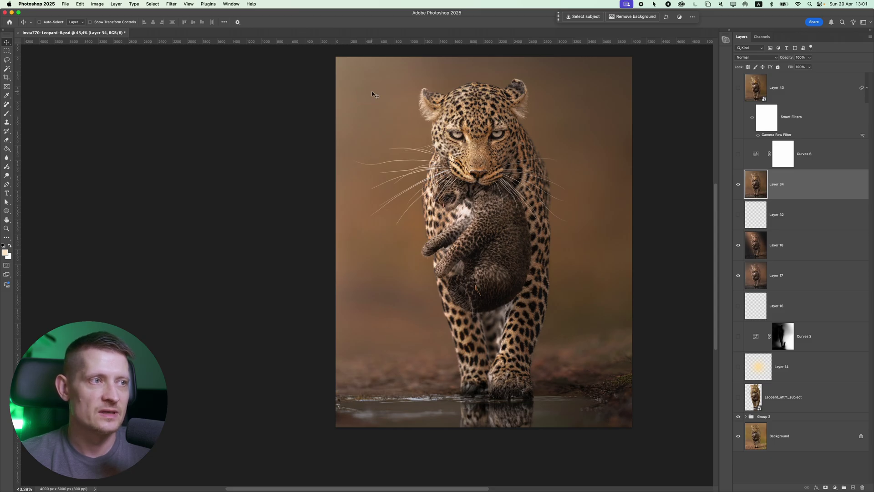
Step: Inspect the Curves 6 Red channel curve, then leave Curves 6 hidden and select Layer 43
left_click(783, 154)
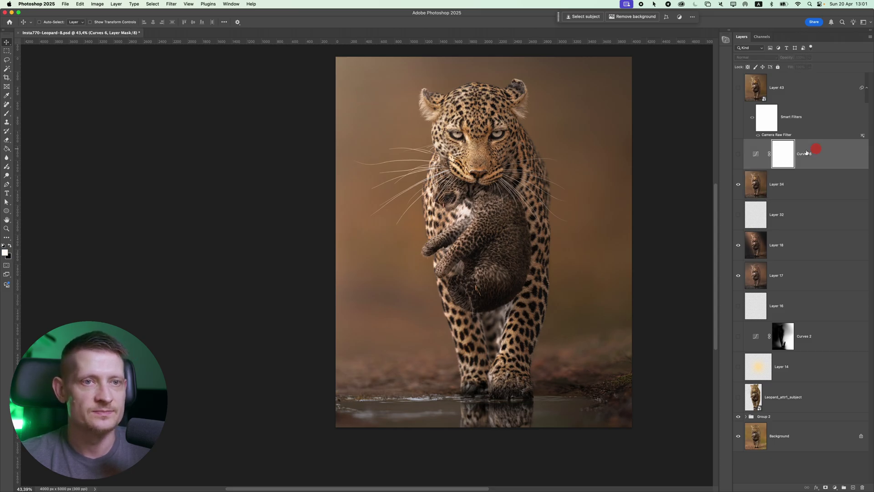
left_click(738, 157)
double_click(756, 154)
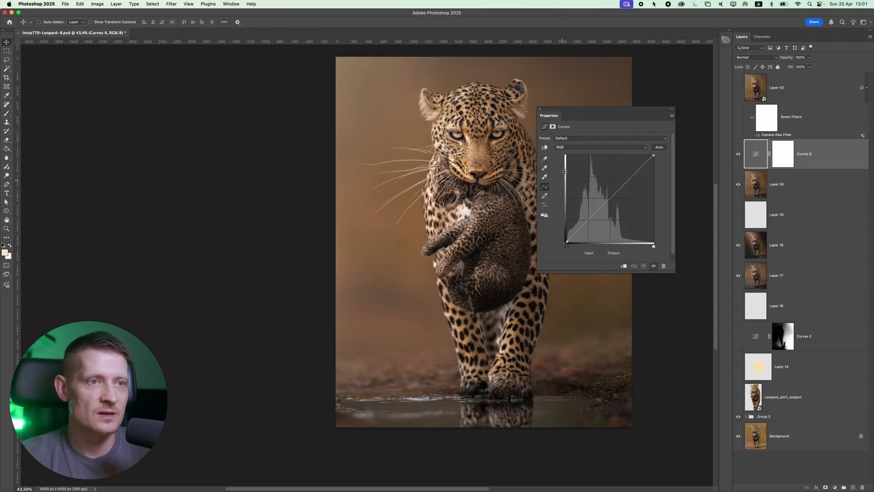
left_click(583, 147)
left_click(586, 153)
left_click(591, 147)
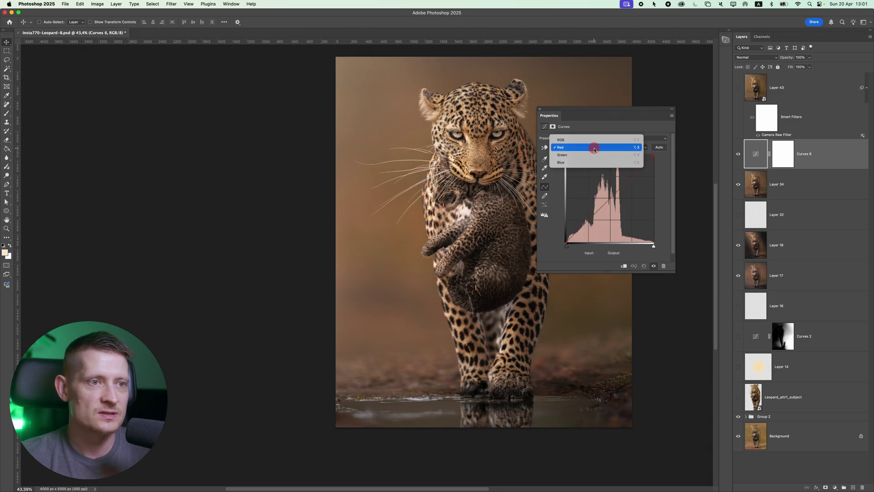
left_click(591, 147)
left_click(738, 154)
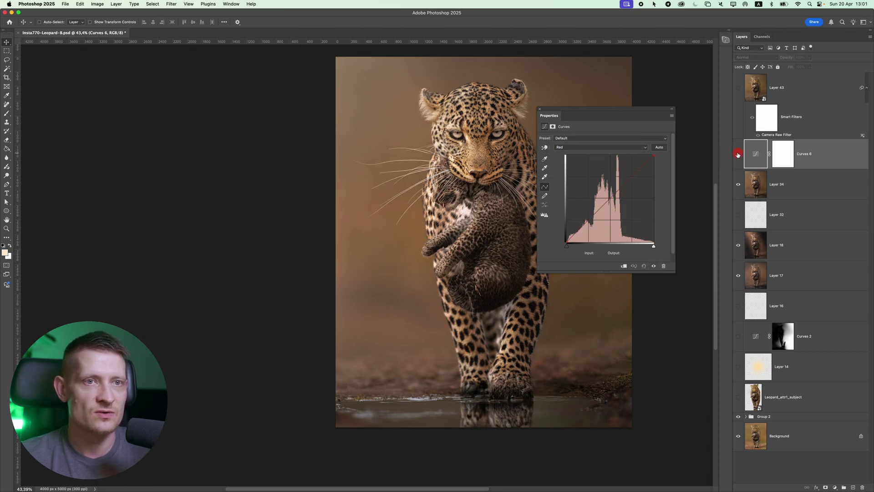
left_click(539, 109)
left_click(790, 99)
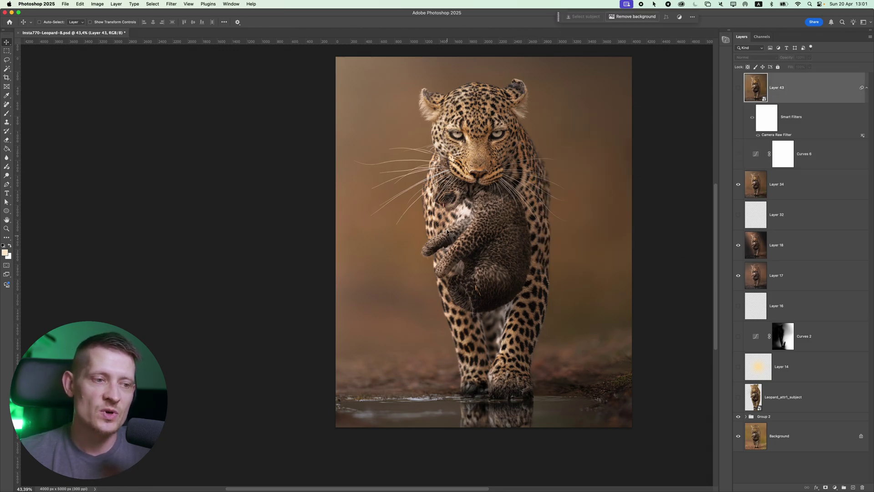
Step: Turn on Layer 43 and try its Camera Raw tint toward magenta and texture at -32
left_click(739, 88)
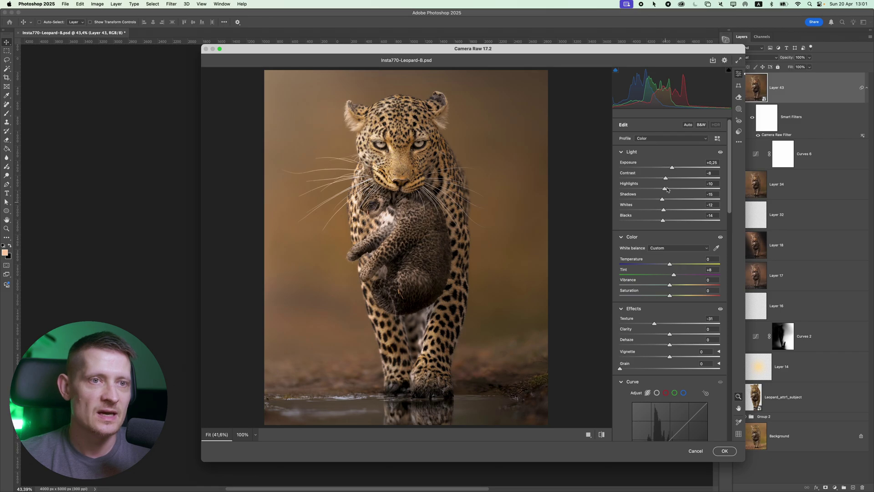
left_click_drag(731, 208, 730, 220)
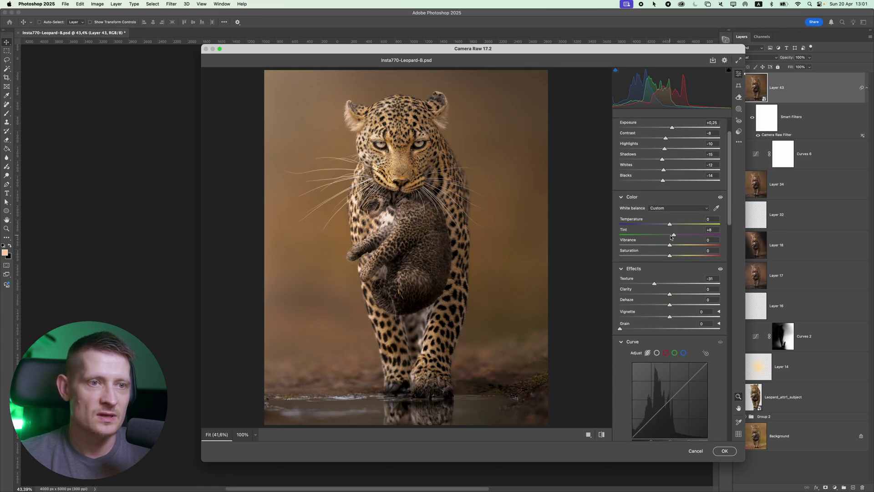
left_click_drag(675, 236, 677, 237)
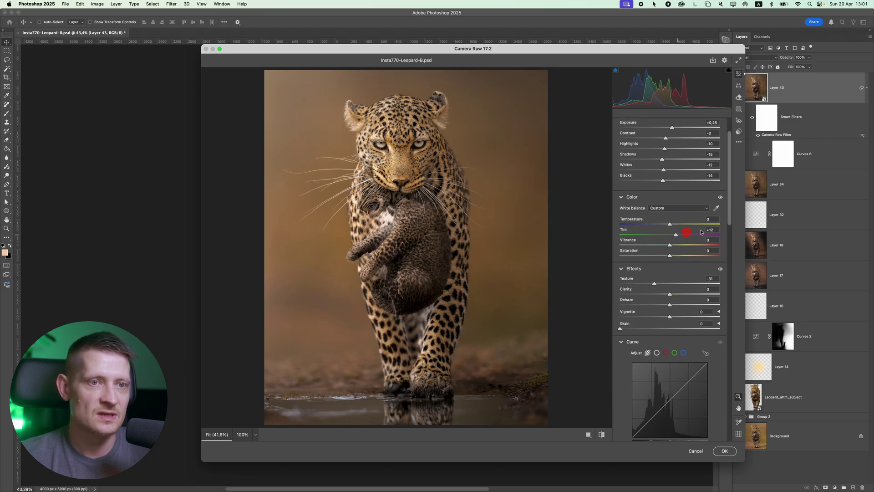
left_click_drag(732, 227, 702, 255)
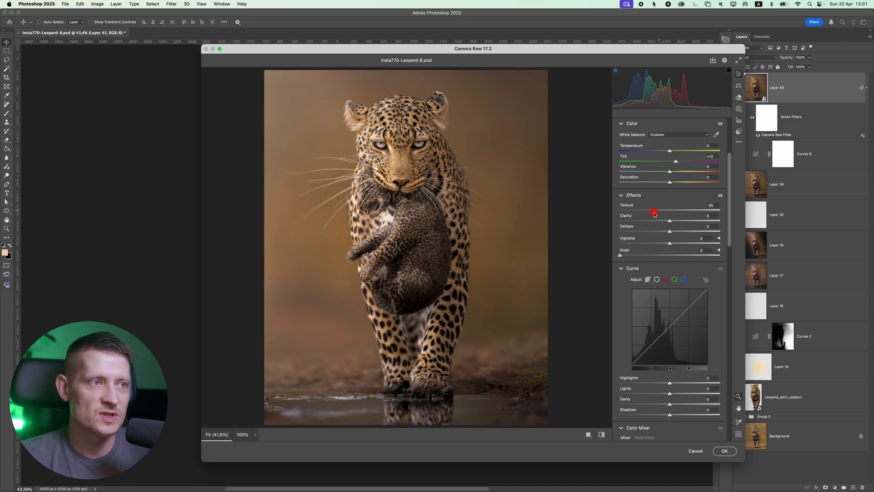
left_click_drag(655, 214, 655, 214)
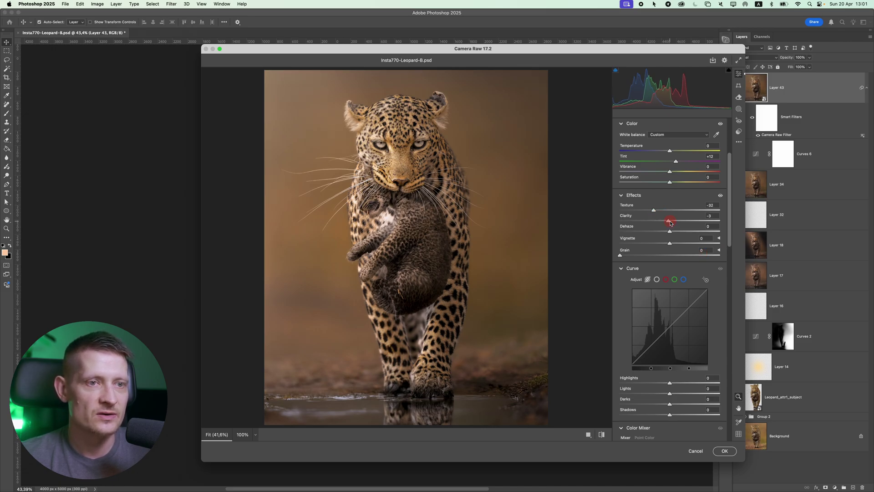
left_click_drag(727, 212, 730, 228)
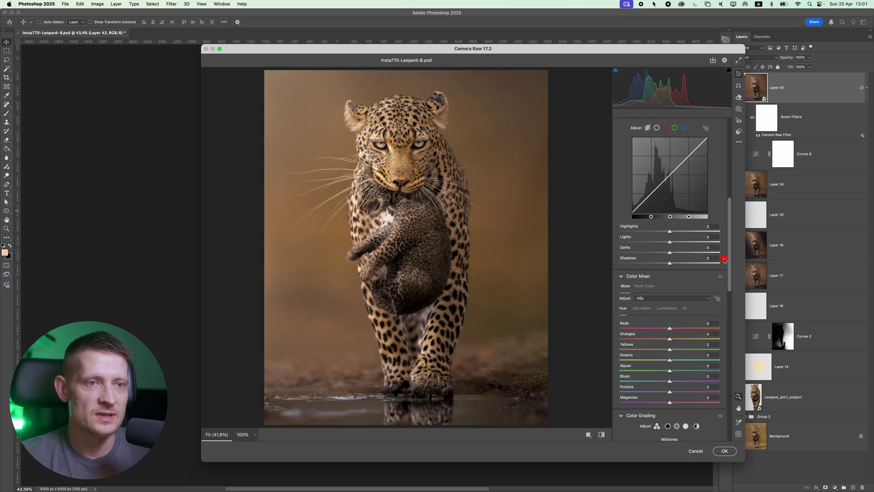
Step: Review the colour mixer's luminance values, then cancel Camera Raw discarding all tweaks
scroll(724, 252, "down", 5)
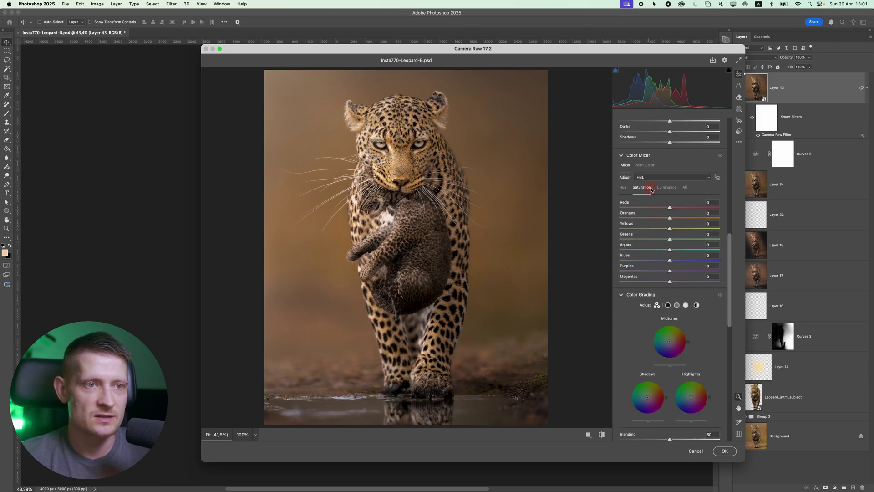
left_click(667, 187)
left_click_drag(728, 256, 724, 393)
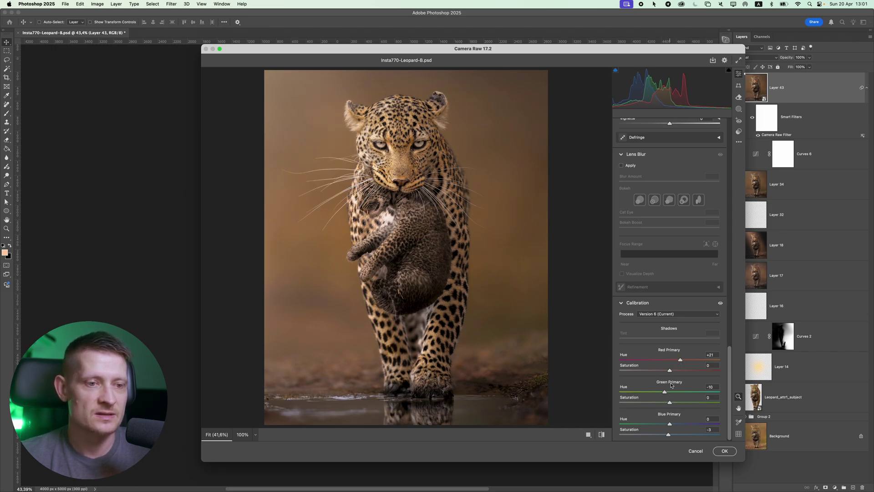
left_click(695, 450)
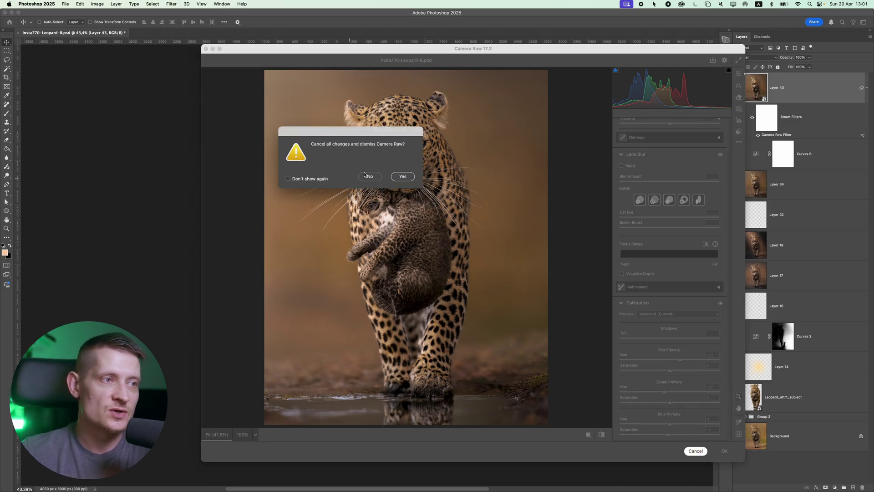
left_click(396, 177)
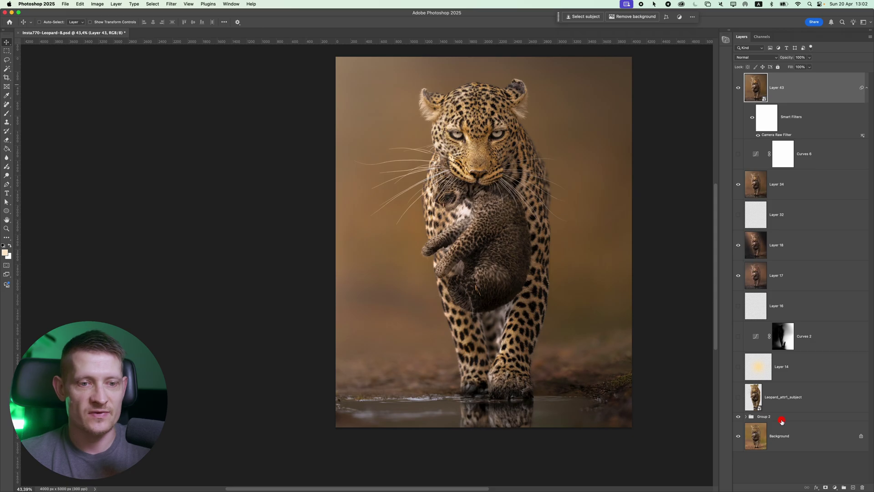
Step: Group Layer 43 through Group 2 into Group 3 and toggle it for a before/after view
left_click(780, 416, "shift")
key("super+g")
left_click(738, 77)
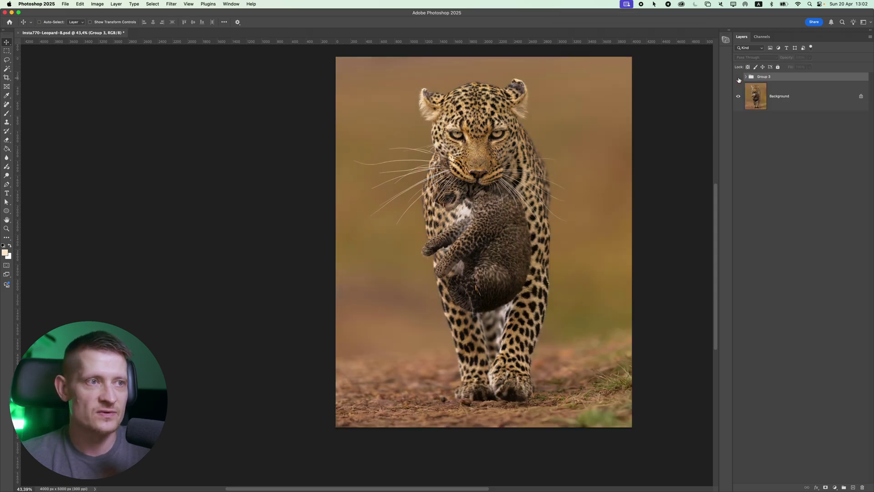
left_click(738, 77)
left_click(738, 77)
left_click(738, 77)
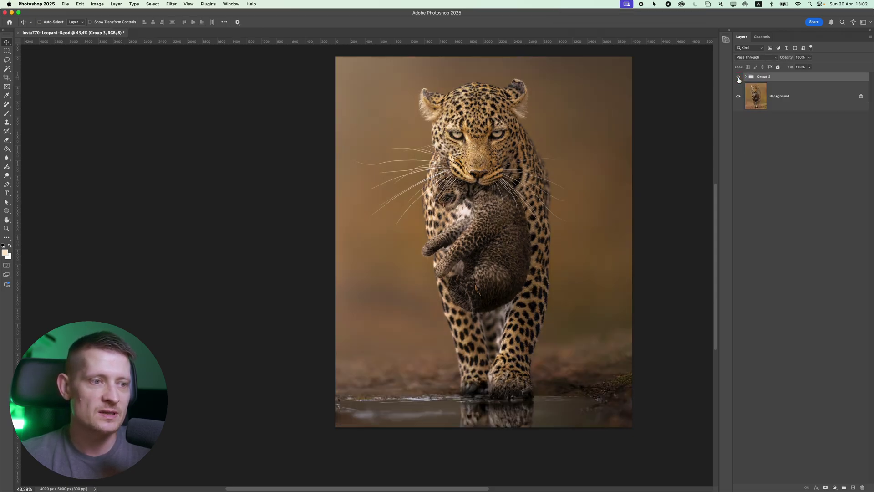
left_click(739, 77)
left_click(739, 77)
scroll(537, 265, "up", 2)
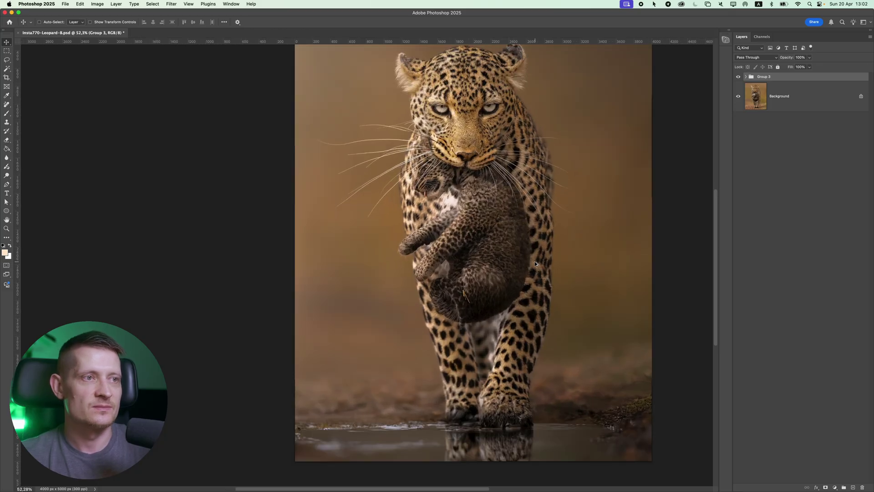